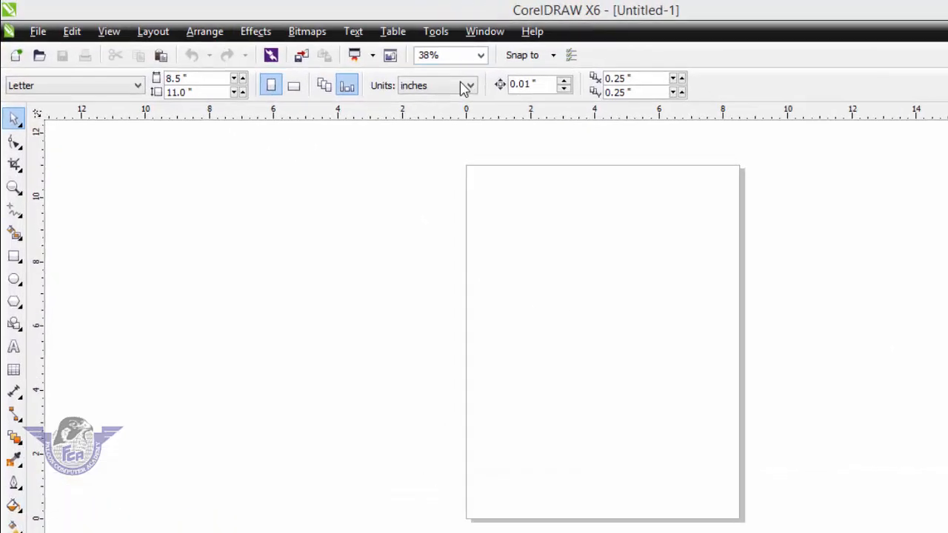
Step: Set the document units to pixels and the page size to 1280 px wide by 720 px high
left_click(686, 132)
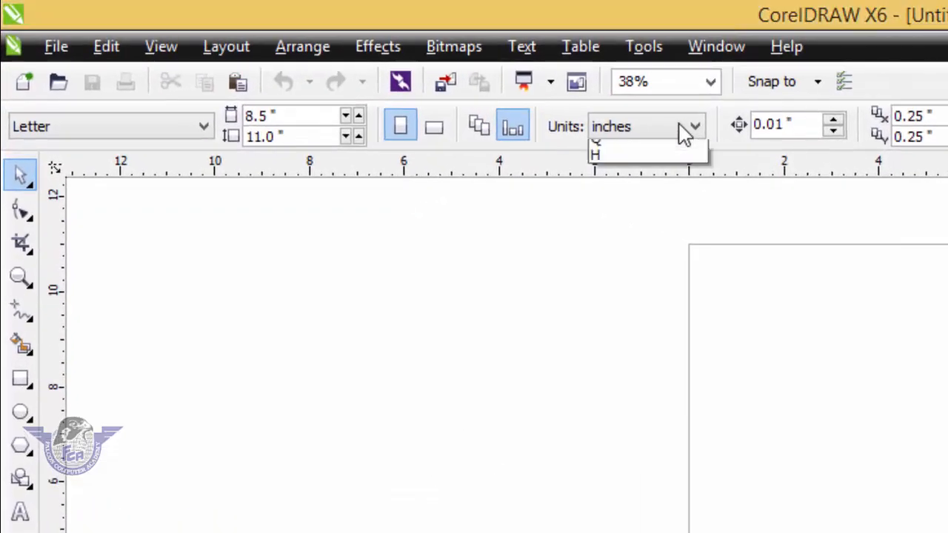
left_click(650, 221)
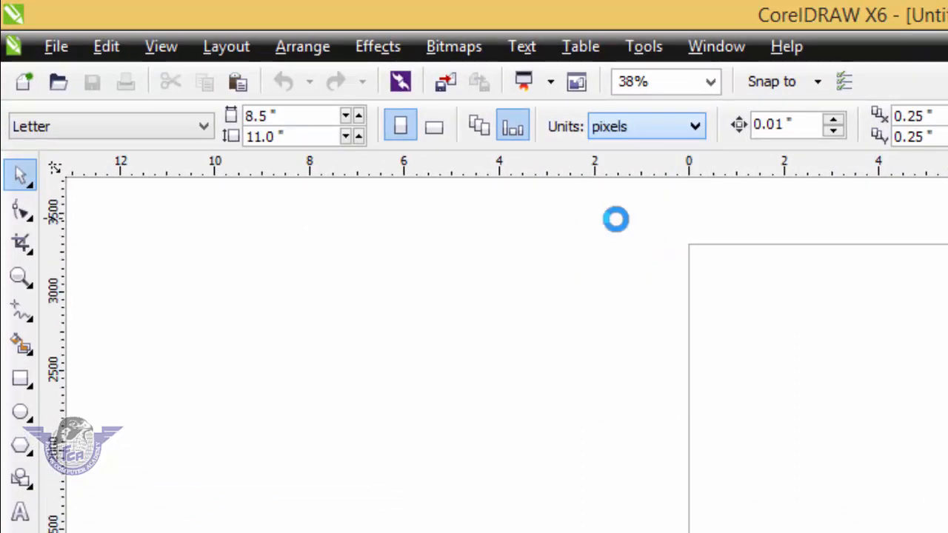
left_click(287, 116)
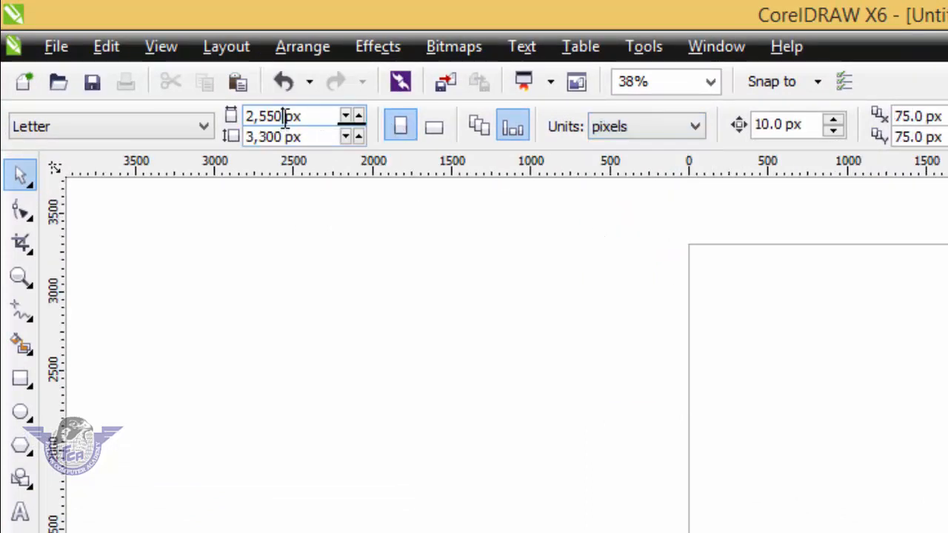
double_click(288, 116)
left_click(310, 117)
left_click_drag(311, 116, 222, 131)
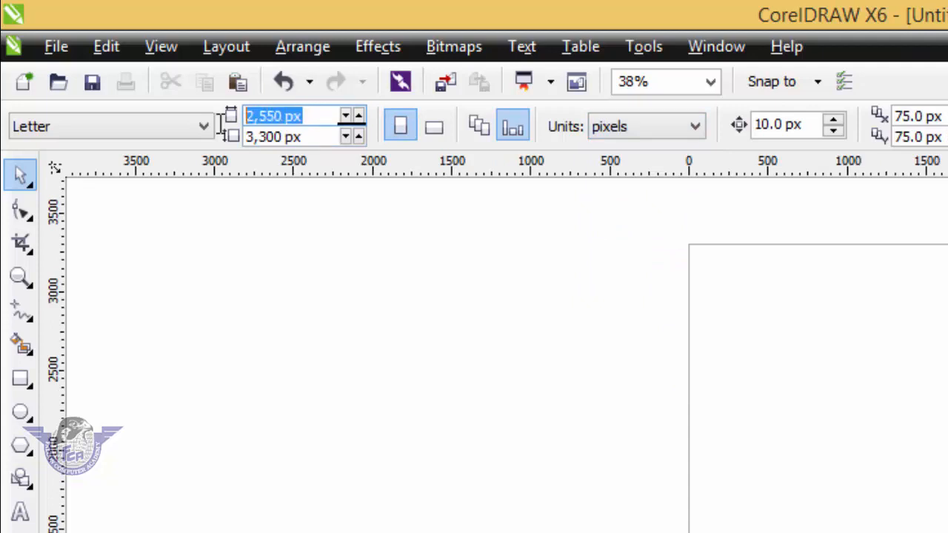
type("12")
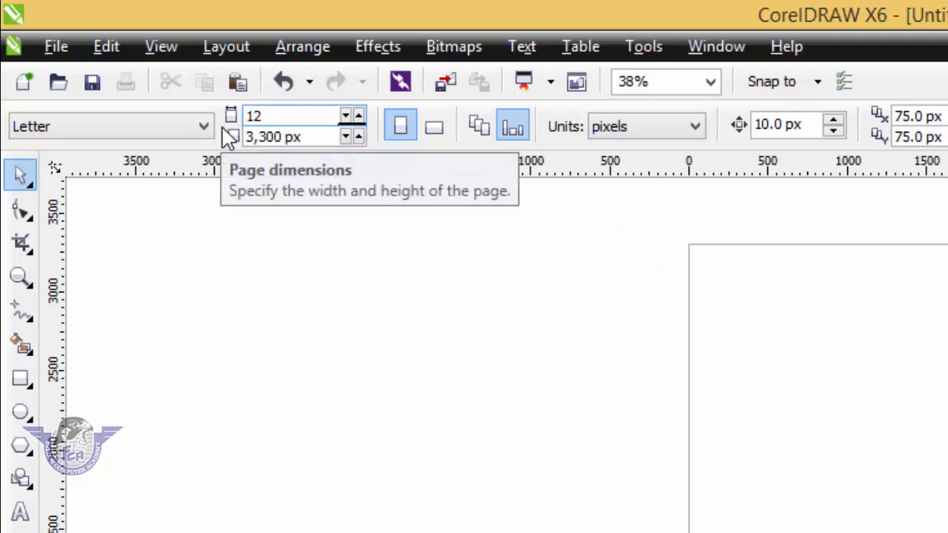
type("7")
key("BackSpace")
type("6")
key("BackSpace")
type("80")
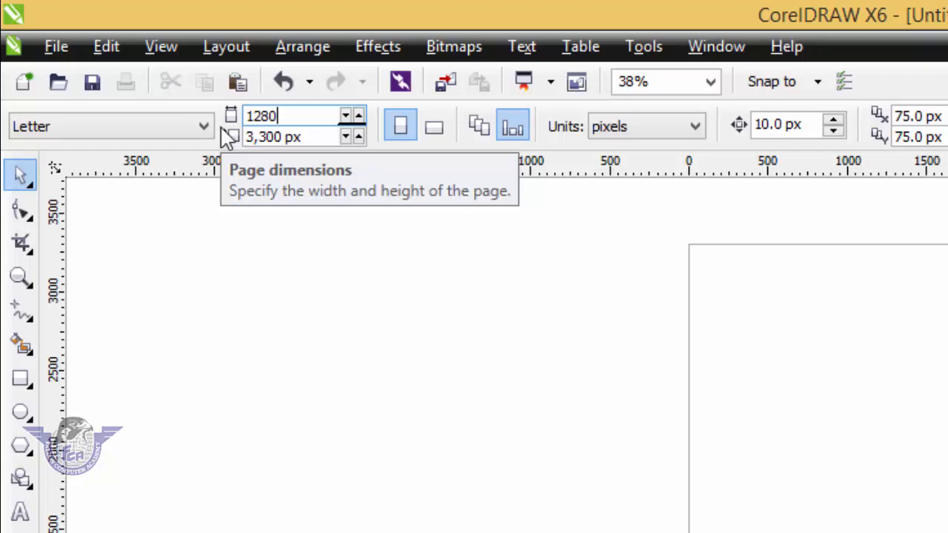
key("Tab")
type("720")
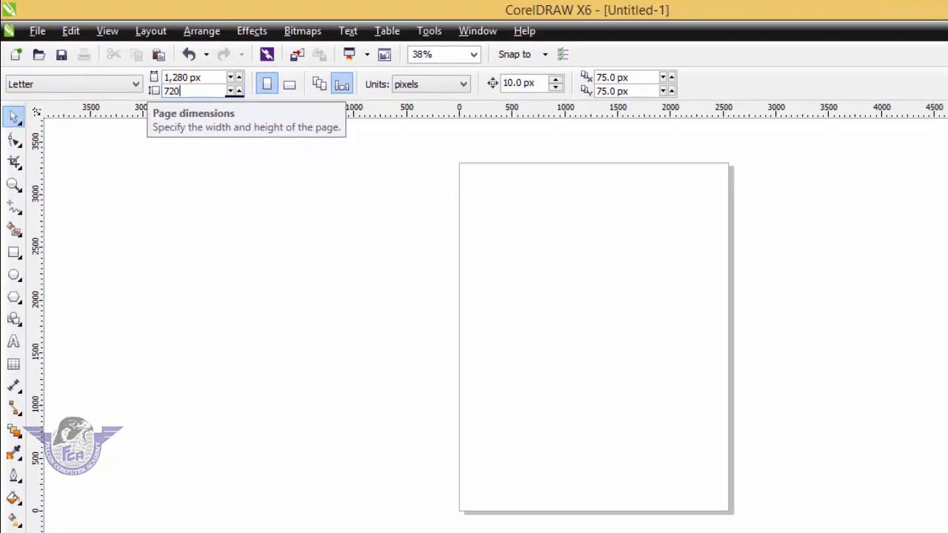
key("Return")
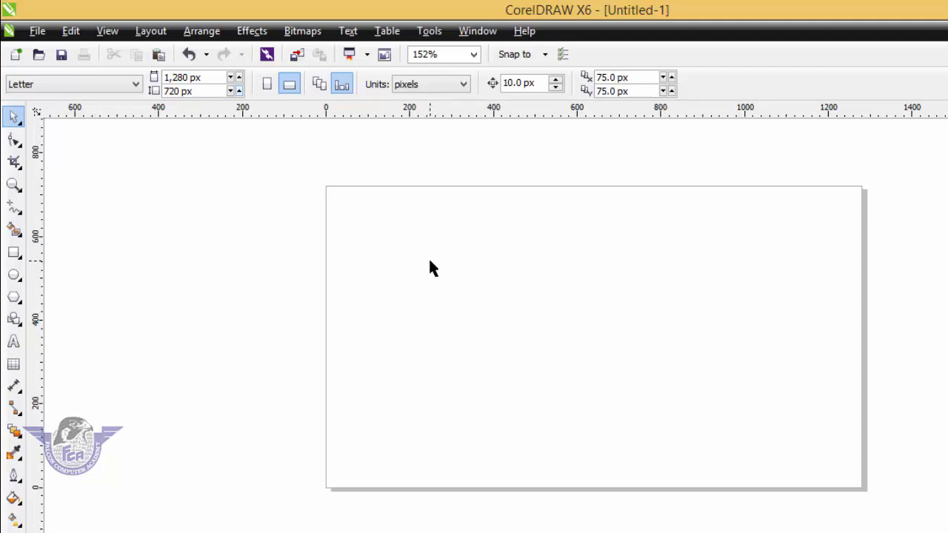
Step: Add a rectangle that exactly covers the 1280 × 720 px page
double_click(14, 253)
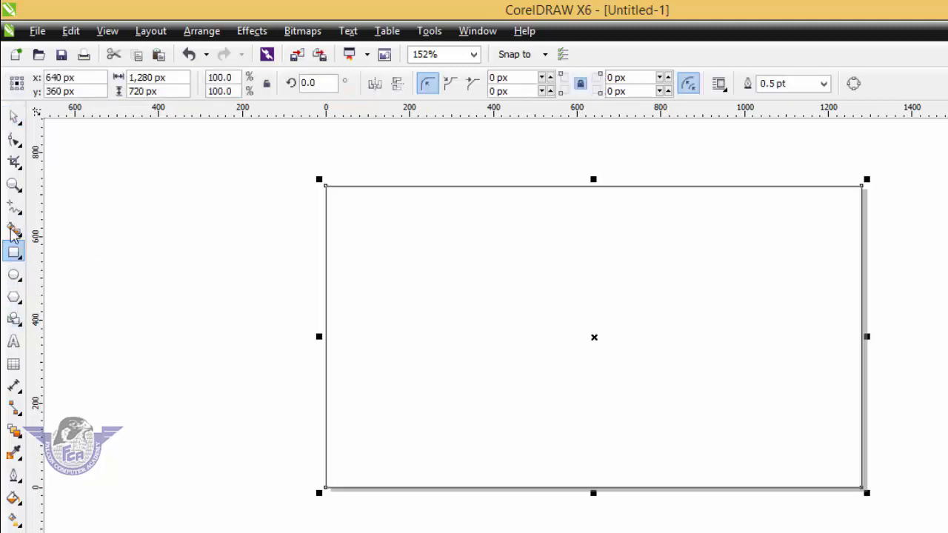
left_click(15, 119)
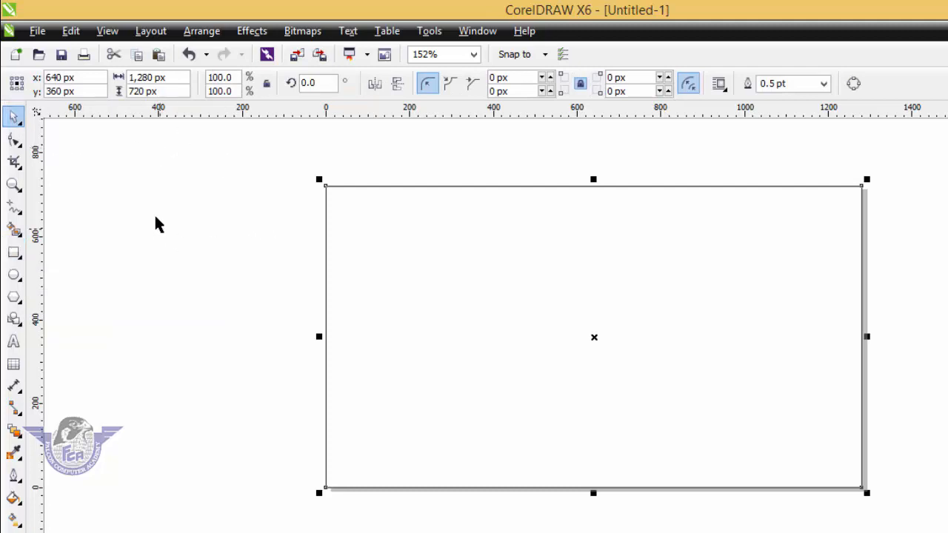
Step: Import abstract-1292269_1920.jpg from the hd free wallpaper folder on drive E:, placing it over the page at about 1470 × 980 px
right_click(185, 192)
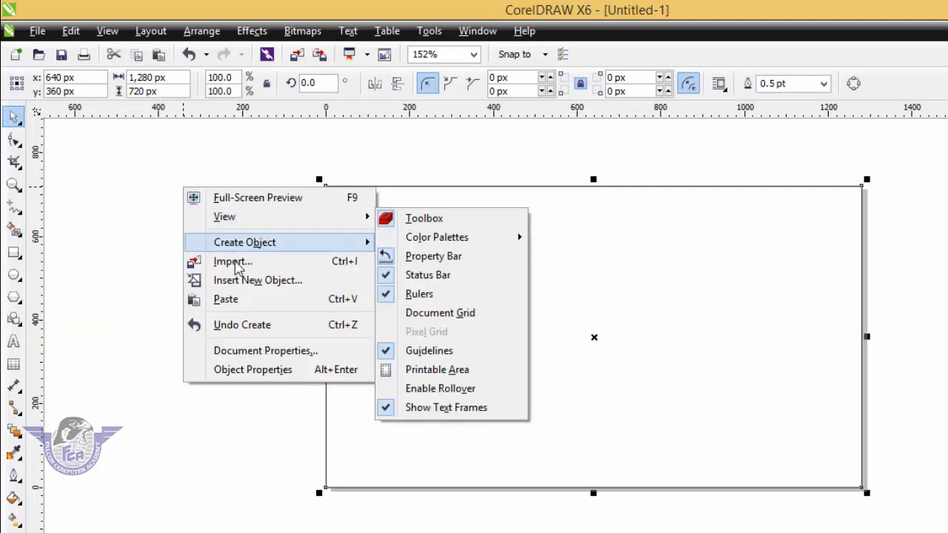
left_click(236, 266)
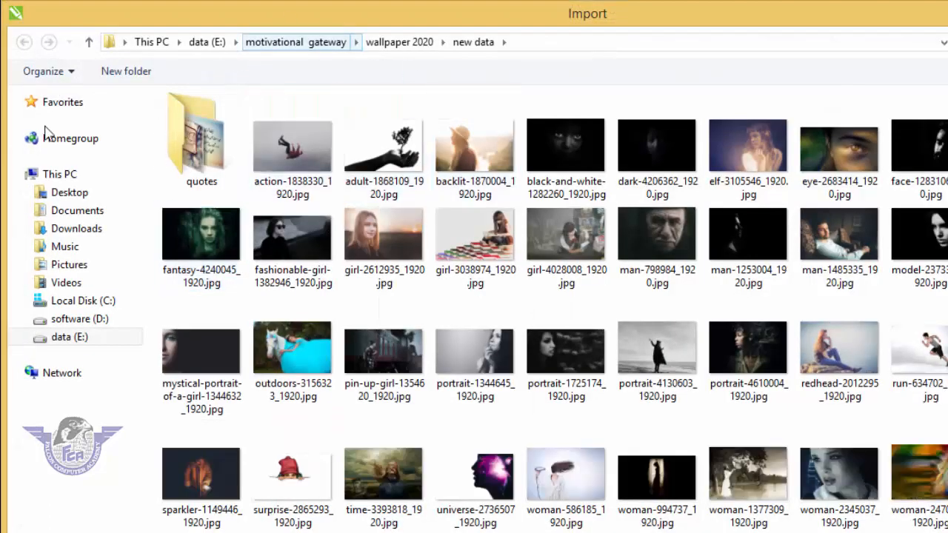
left_click(66, 342)
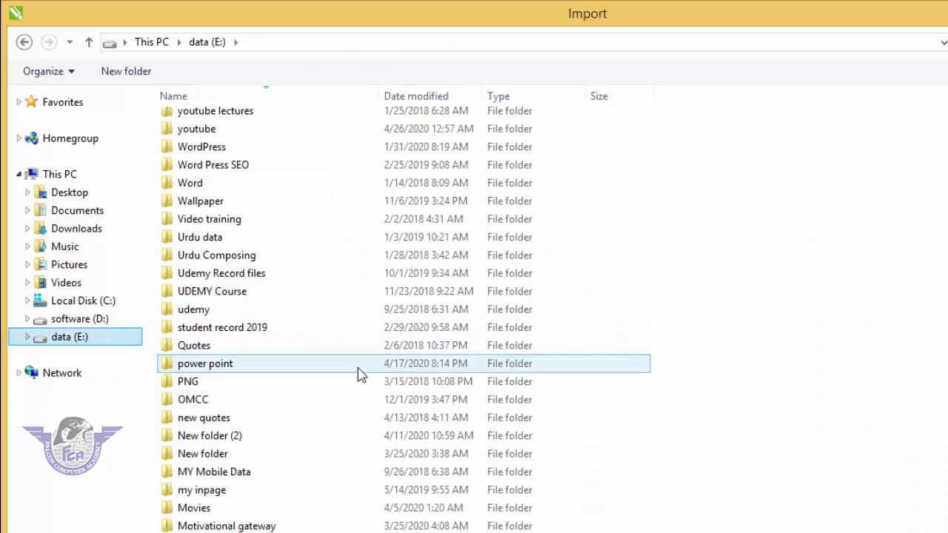
left_click(237, 437)
key("h")
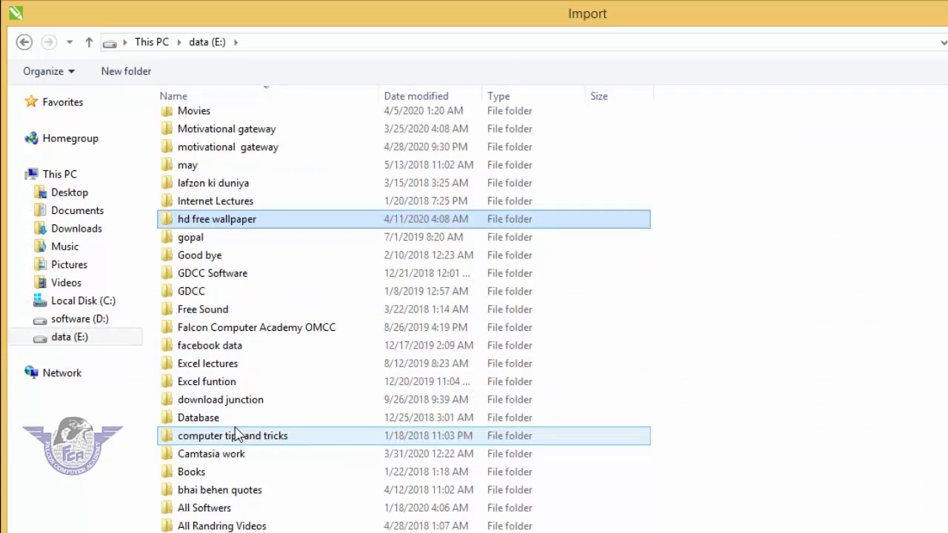
key("Return")
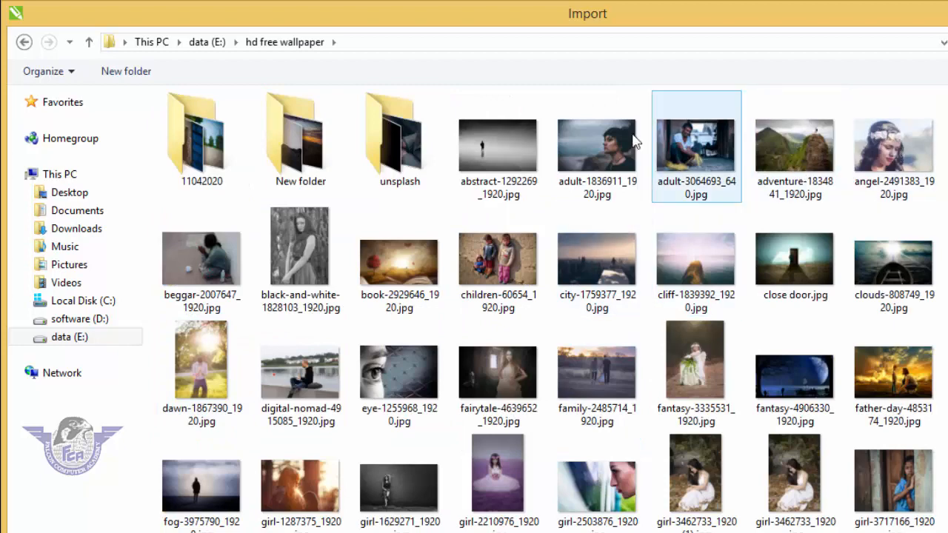
left_click(493, 154)
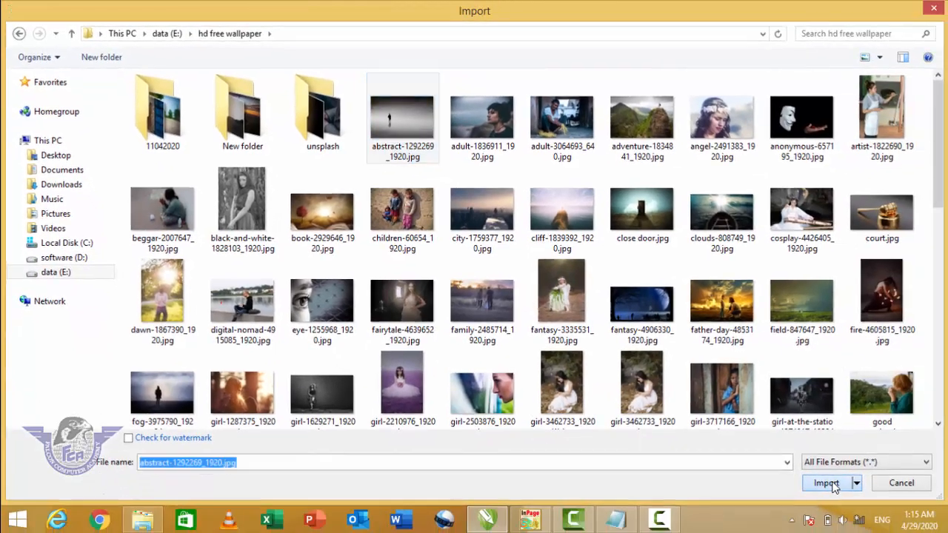
left_click(829, 482)
left_click_drag(238, 136, 734, 424)
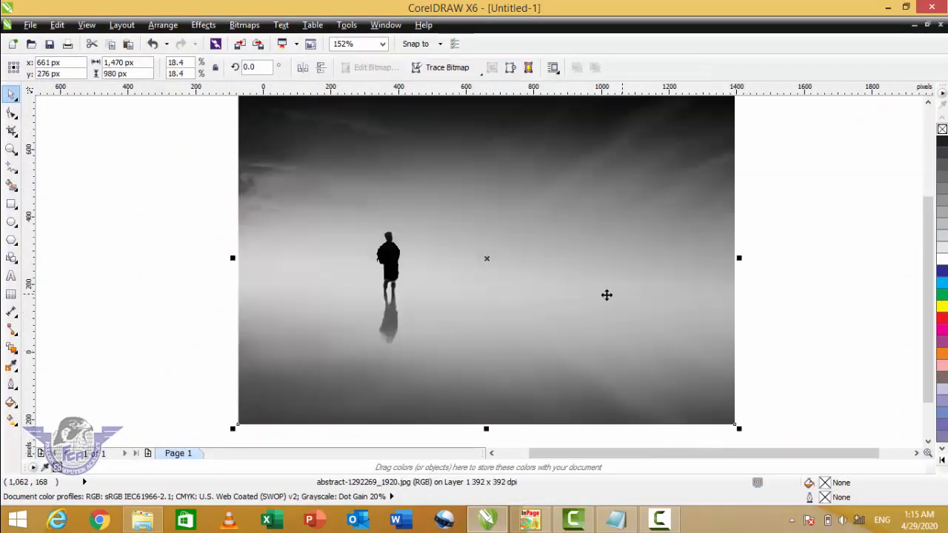
Step: Move the imported picture off the page and PowerClip it inside the page-sized rectangle
left_click_drag(562, 297, 158, 281)
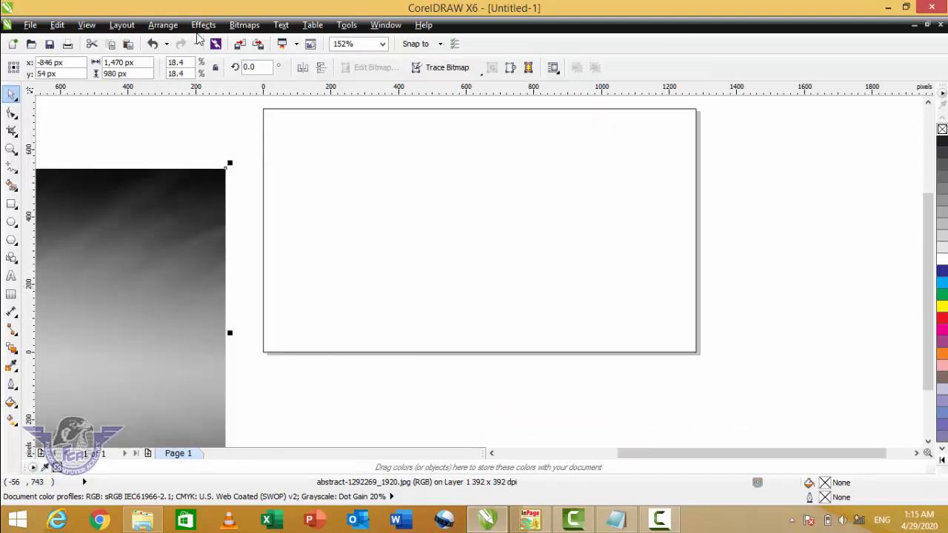
left_click(201, 25)
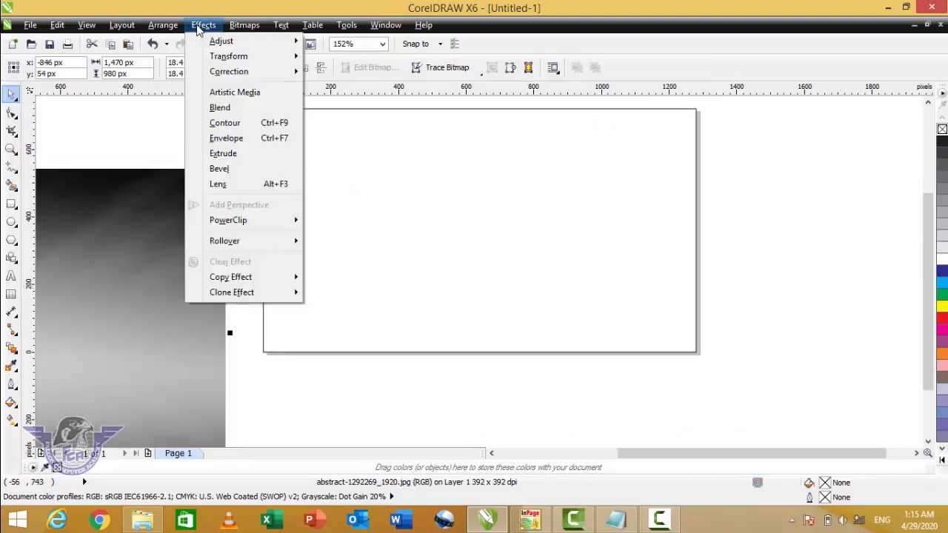
mouse_move(289, 227)
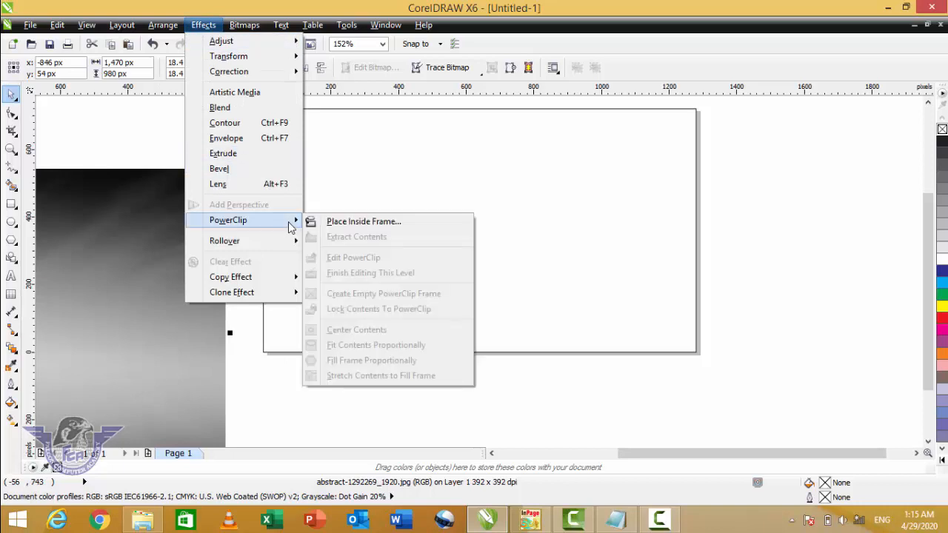
left_click(330, 225)
left_click(431, 213)
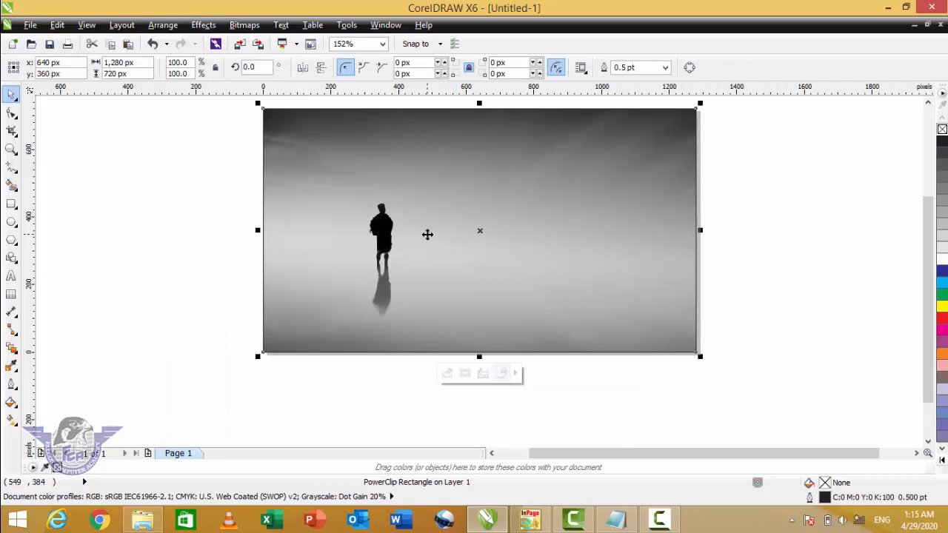
Step: Edit the PowerClip contents, shift the picture slightly up and to the left within the frame, and finish editing
right_click(430, 176)
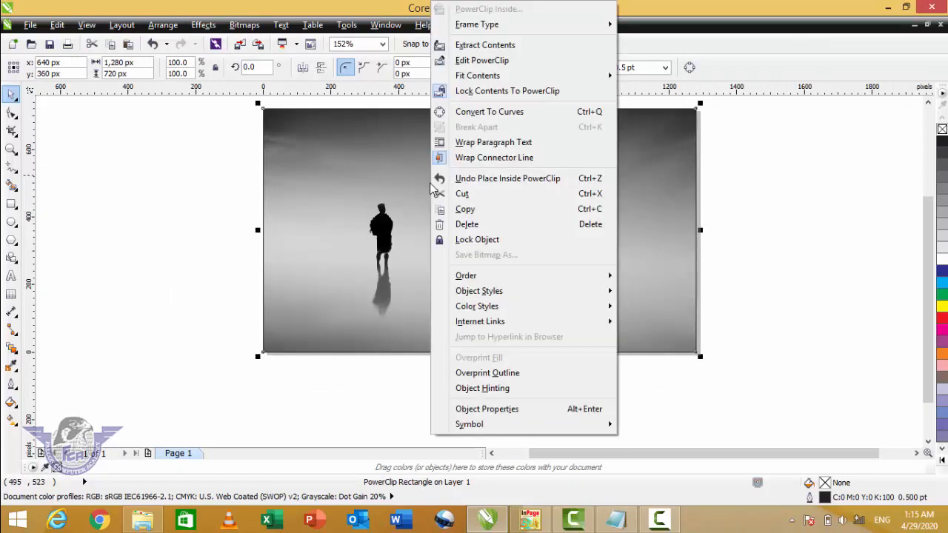
left_click(488, 61)
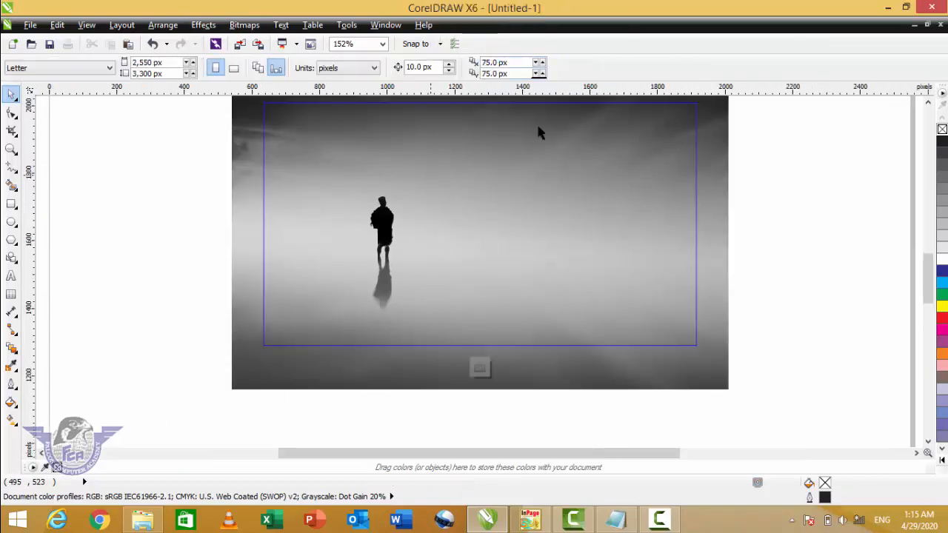
left_click(600, 320)
left_click_drag(598, 319, 592, 280)
right_click(591, 280)
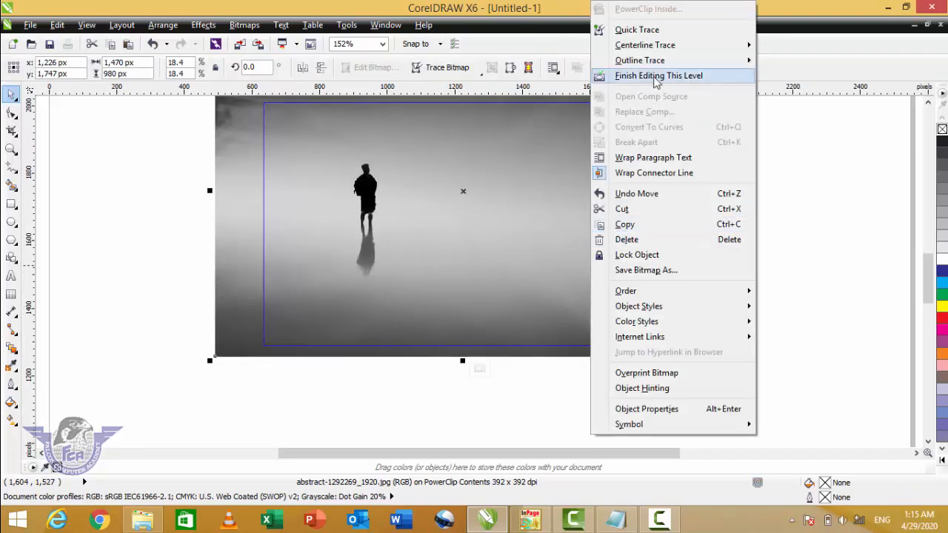
left_click(651, 76)
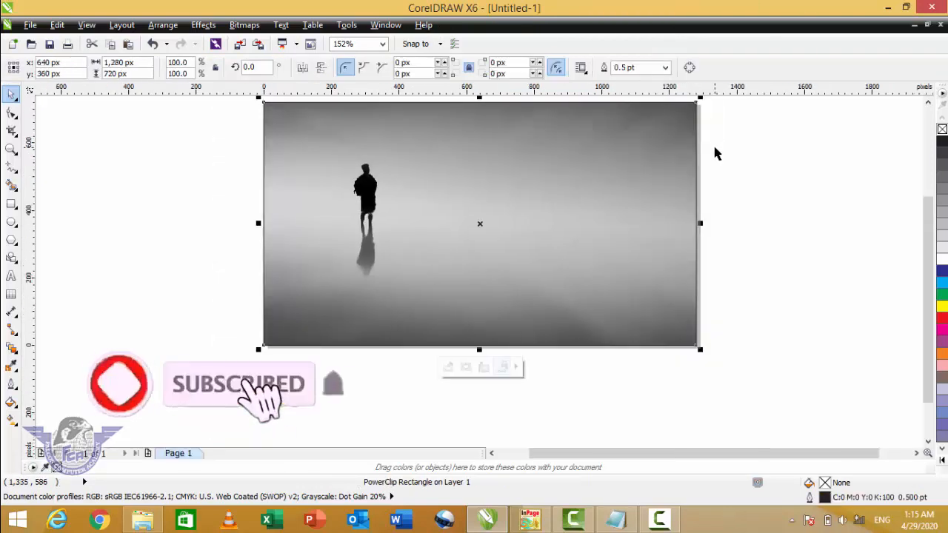
key("shift+F2")
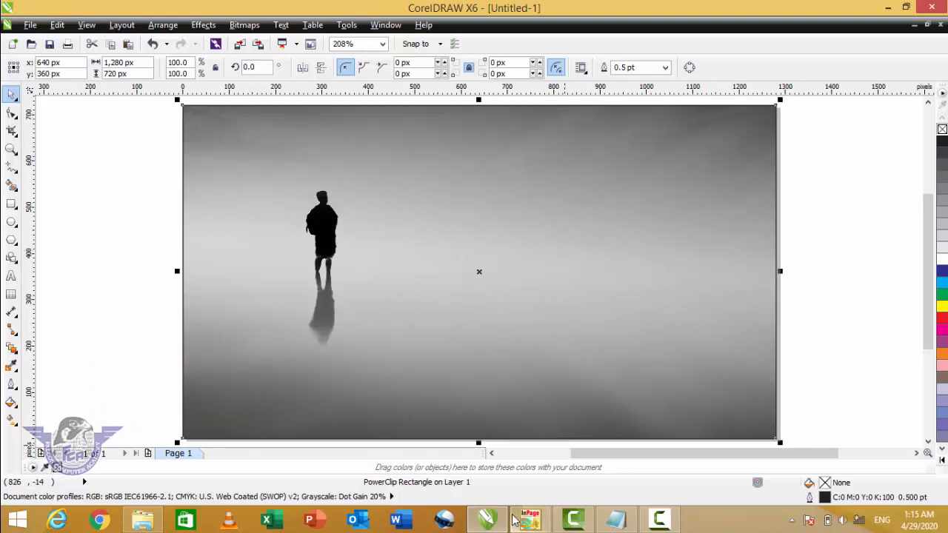
Step: Switch to InPage, select all the Urdu quotations and centre-align them
left_click(530, 520)
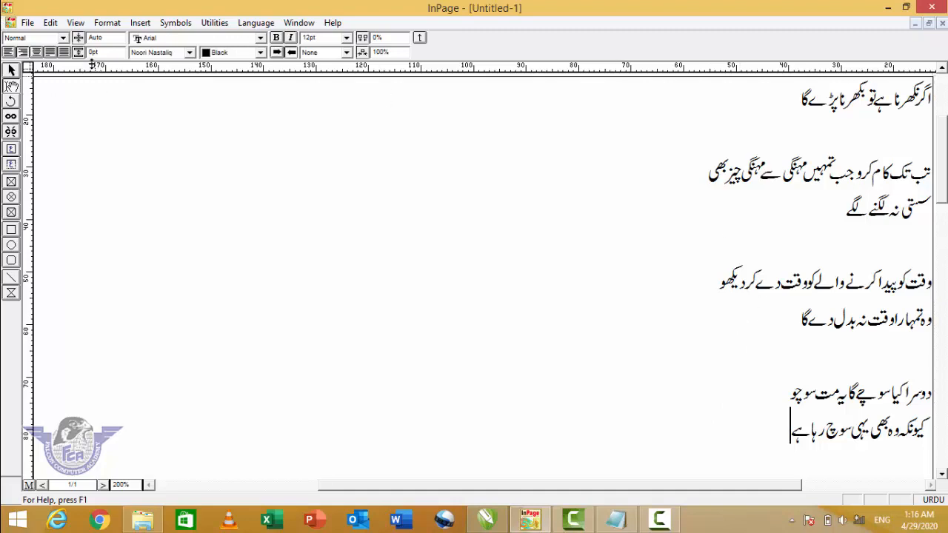
left_click_drag(783, 433, 44, 66)
left_click(36, 51)
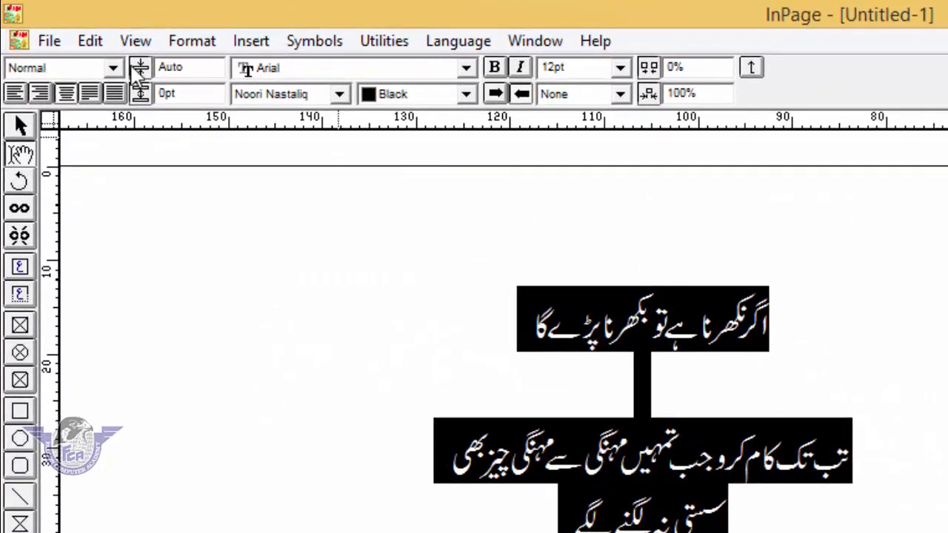
Step: Export the InPage text as an Encapsulated PostScript picture named "quotations in inpge" on the Desktop
left_click(45, 41)
left_click(96, 305)
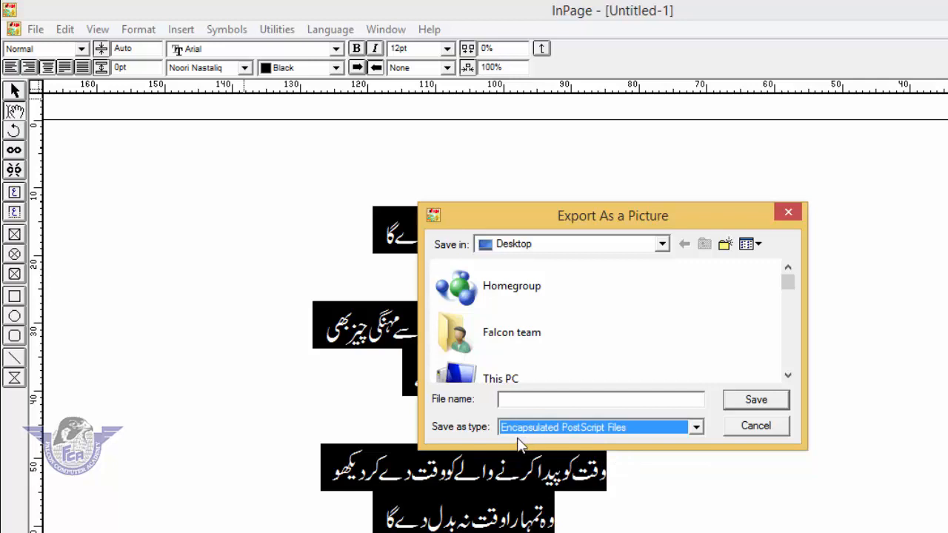
left_click(603, 400)
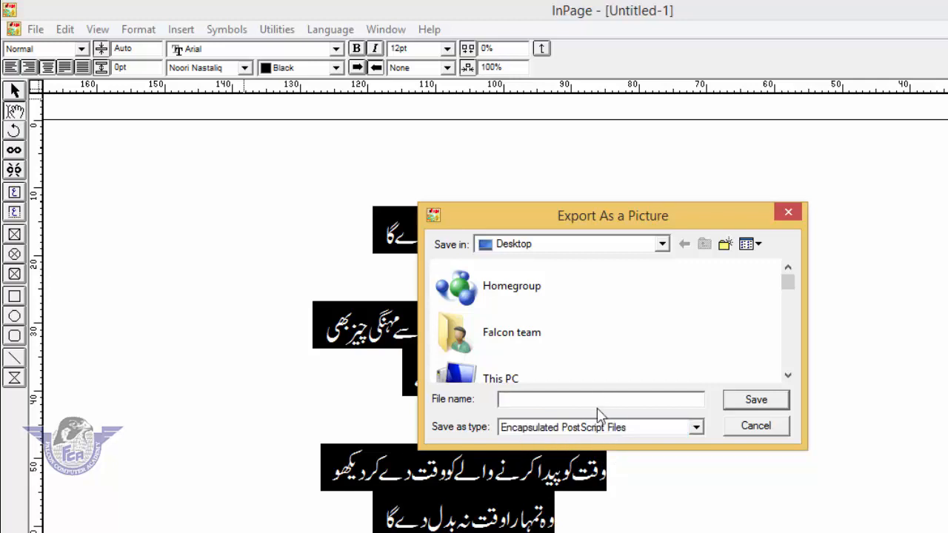
type("quotations in inpge")
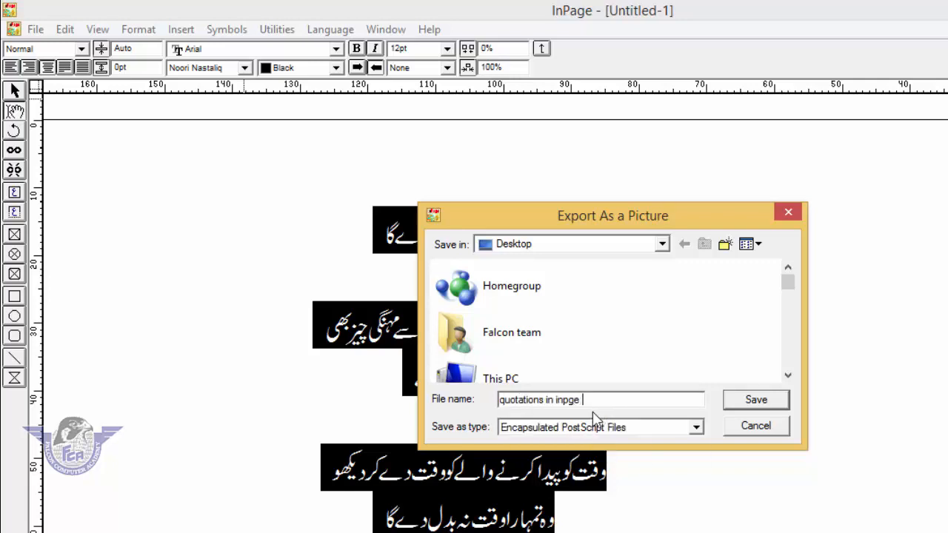
left_click(775, 403)
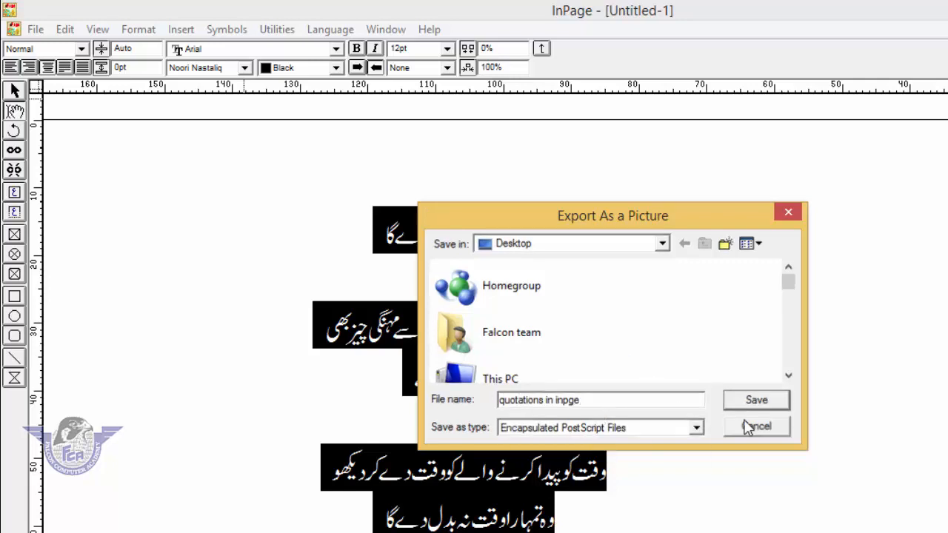
Step: Check the exported EPS file on the desktop, closing the Notepad window in front, and switch back to CorelDRAW
left_click(757, 276)
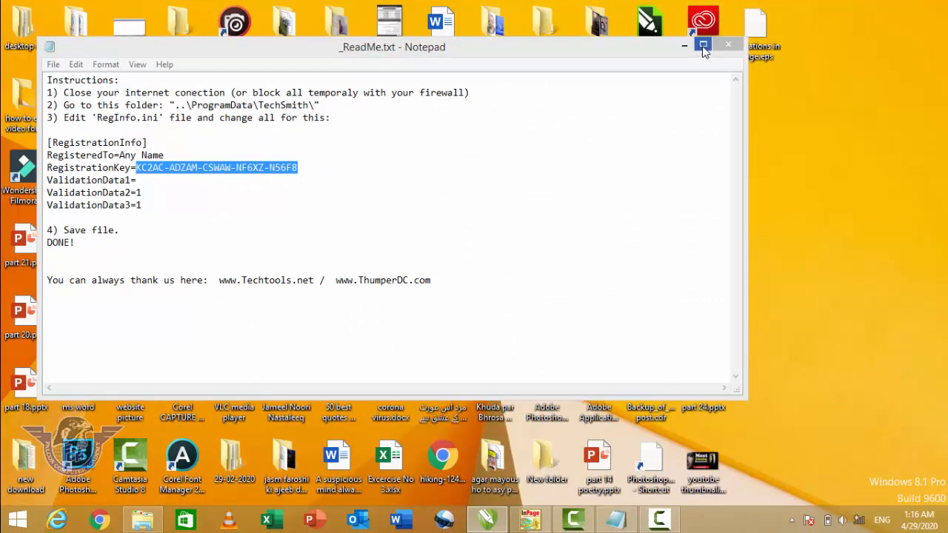
left_click(727, 45)
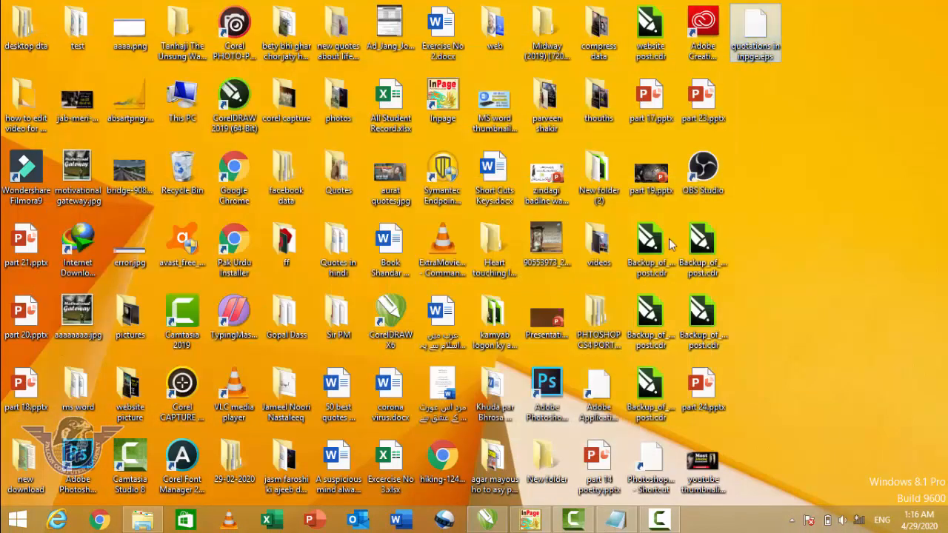
left_click(488, 520)
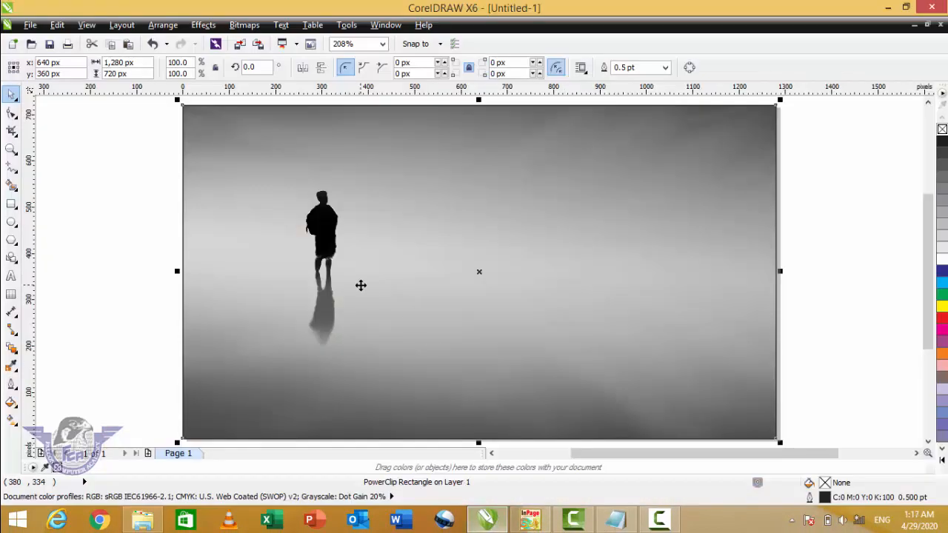
Step: Import "quotations in inpge.eps" from the Desktop and place it over the photo at about 405 × 662 px
key("ctrl+i")
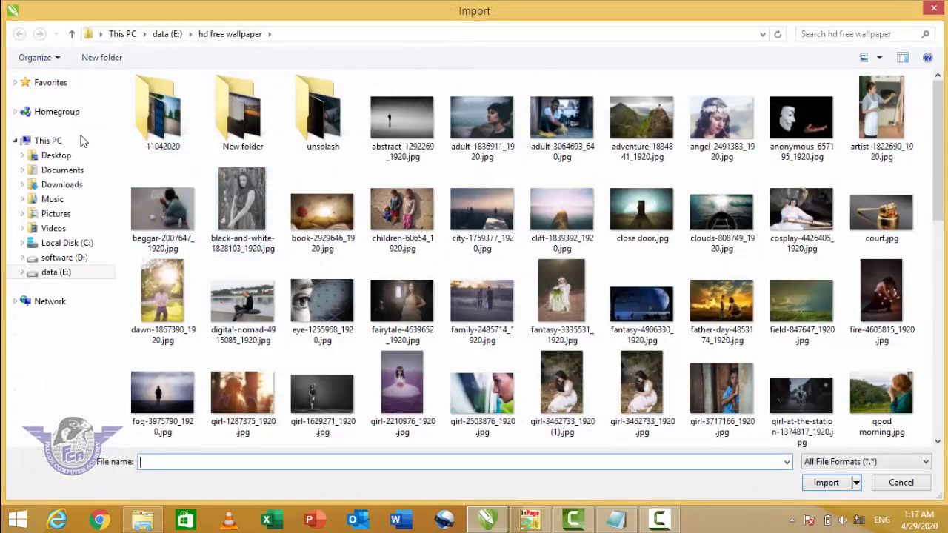
left_click(47, 155)
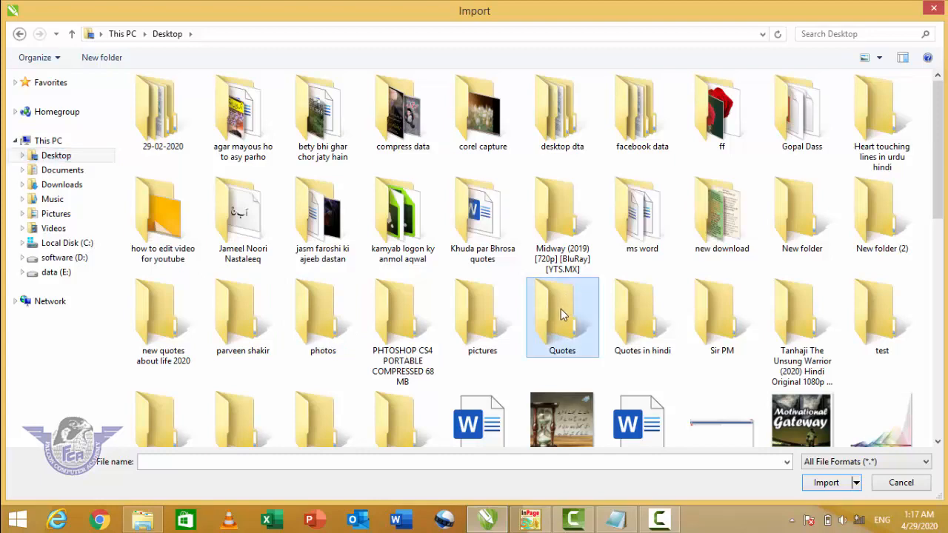
scroll(563, 316, "down", 5)
scroll(563, 316, "down", 3)
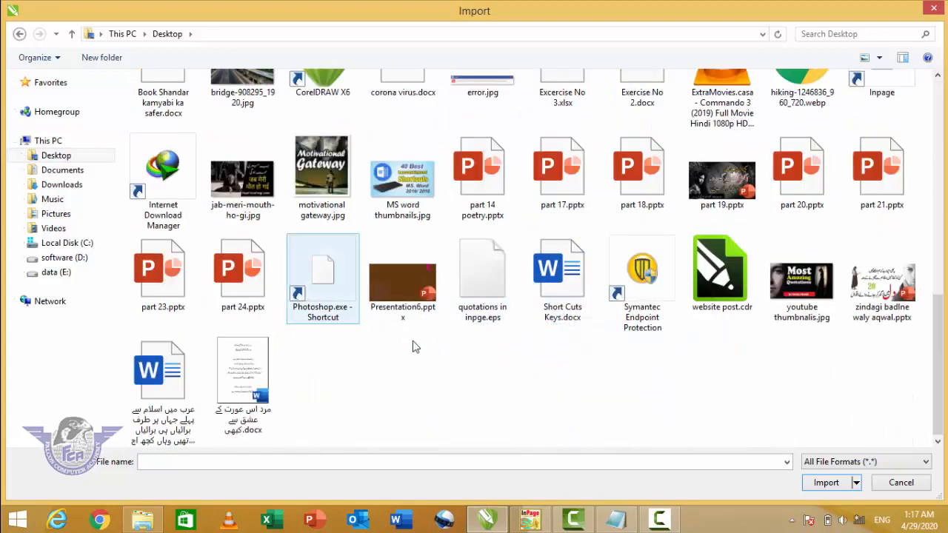
left_click(248, 374)
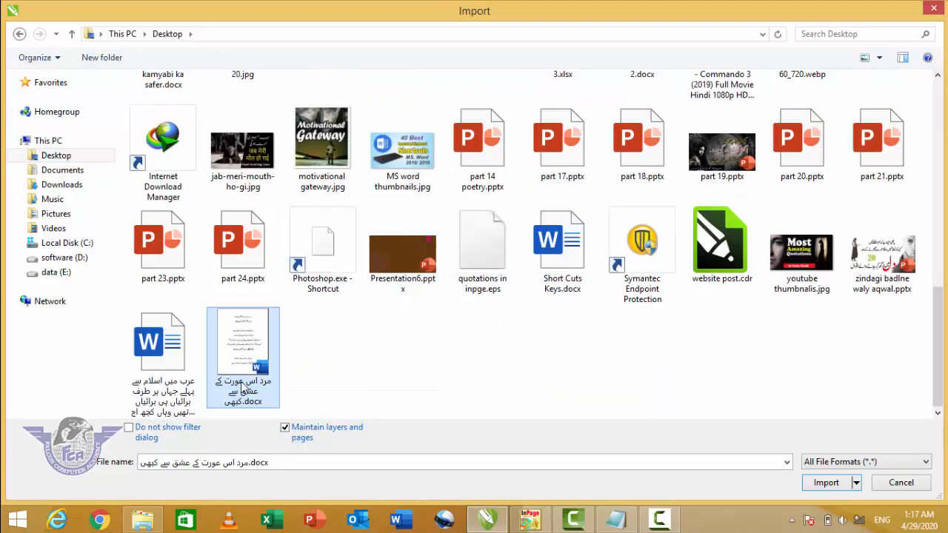
scroll(243, 389, "up", 8)
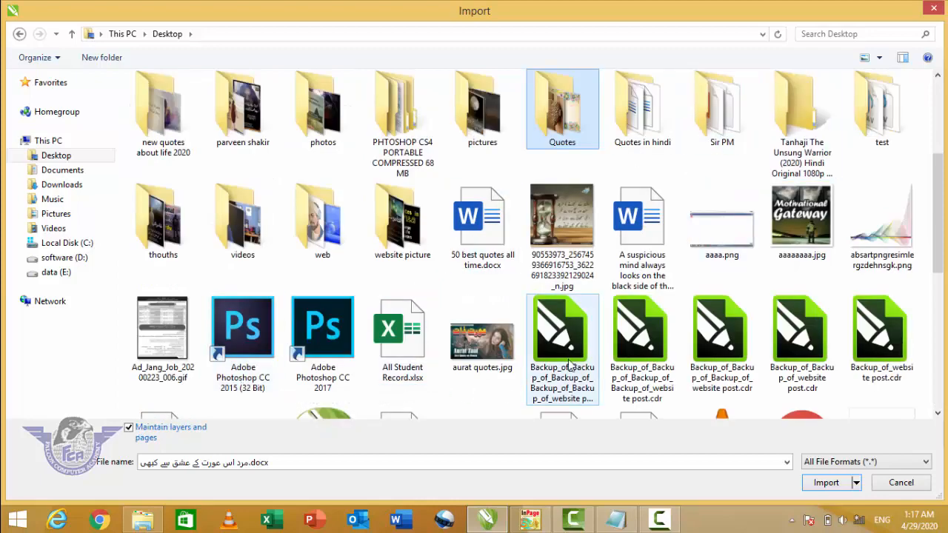
scroll(569, 363, "down", 8)
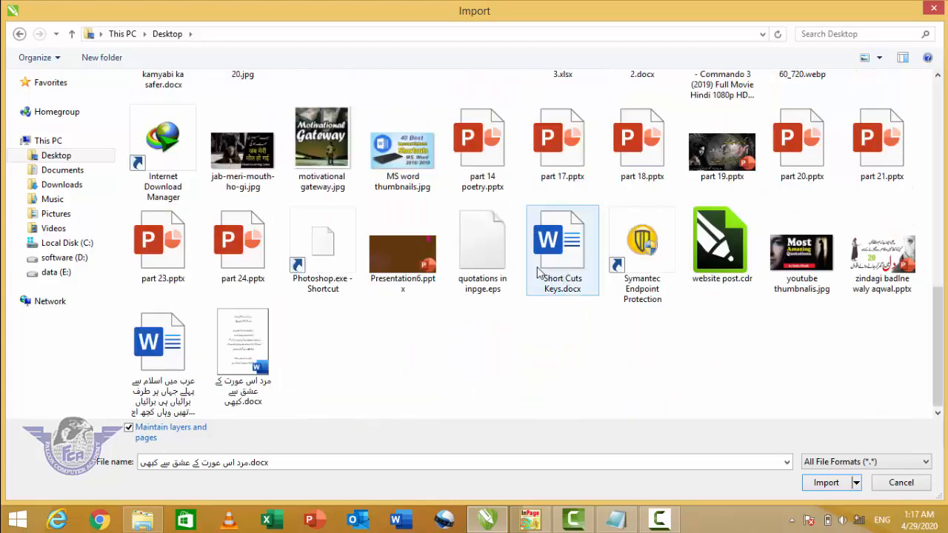
double_click(458, 261)
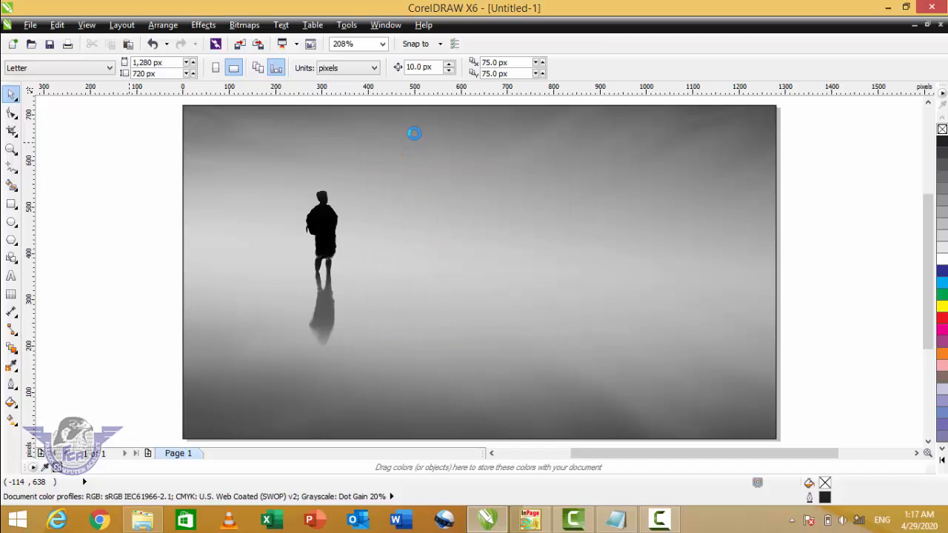
left_click_drag(533, 254, 713, 437)
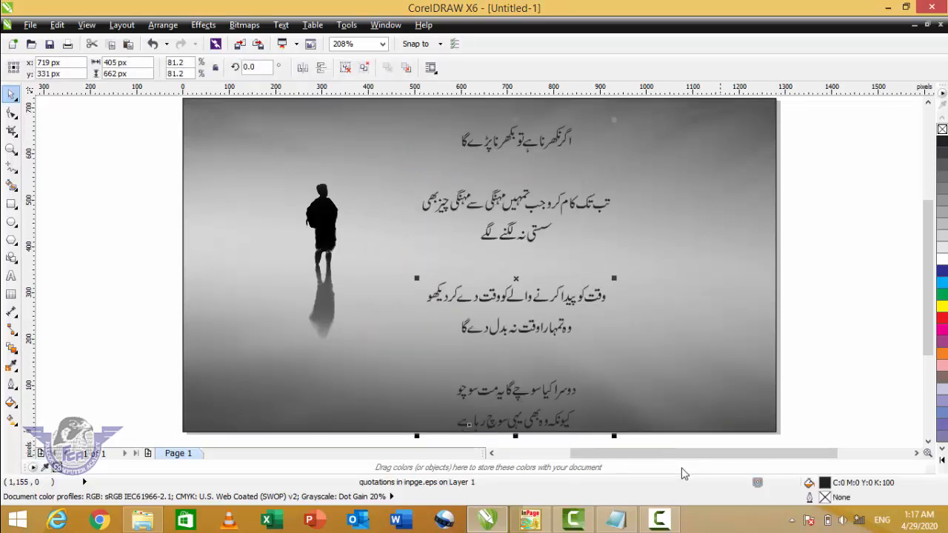
Step: Move the imported quotations off the page, to the right of the photo, and enlarge them to about 683 × 1,115 px
key("F3")
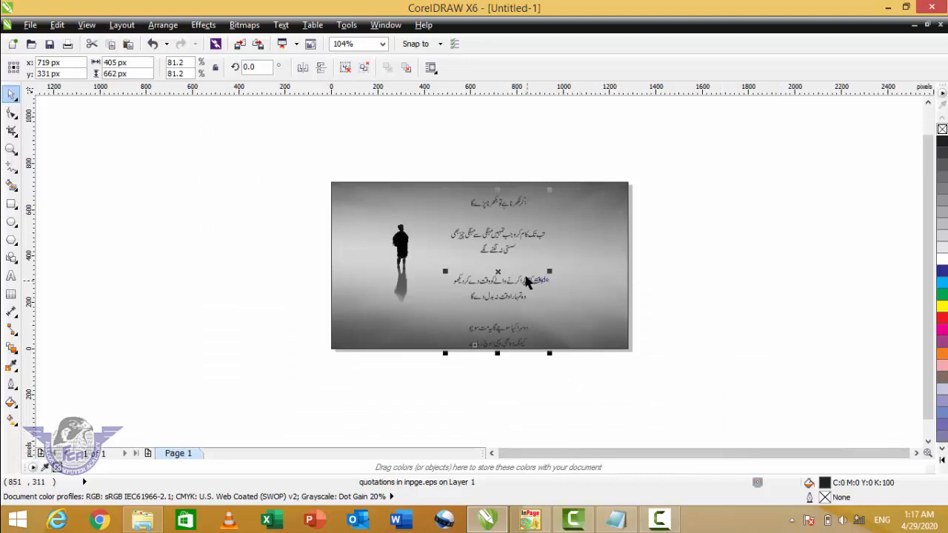
left_click_drag(498, 272, 797, 245)
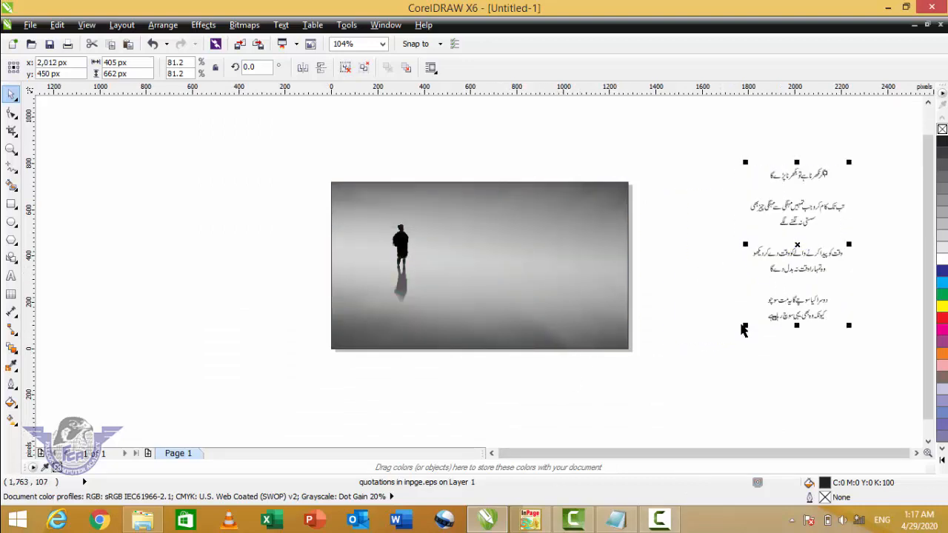
left_click_drag(744, 328, 679, 433)
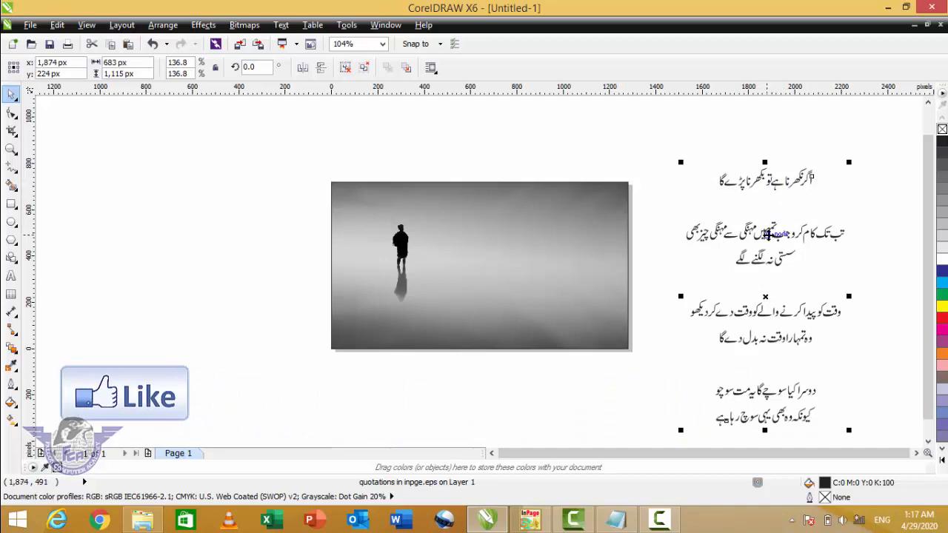
Step: Ungroup the imported quotations and move the first quotation line onto the lower right of the photo
right_click(768, 233)
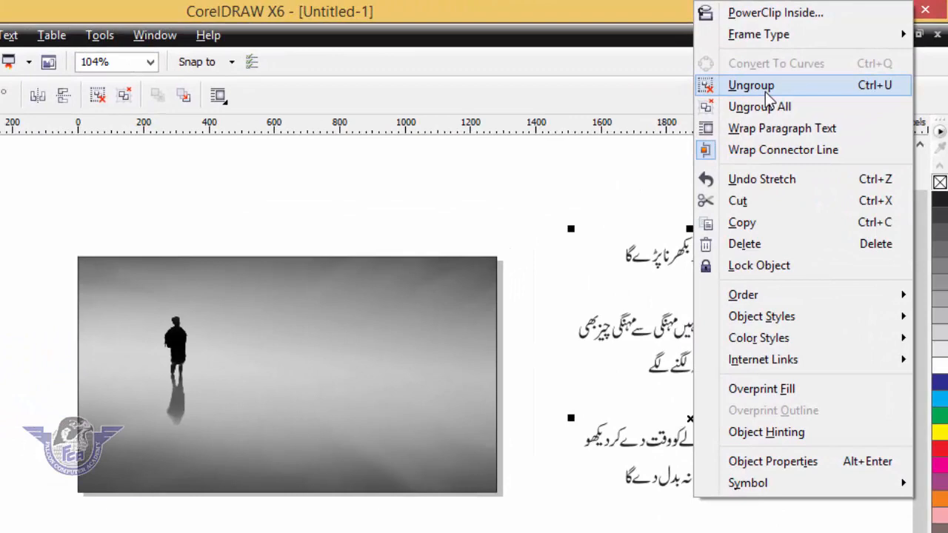
left_click(751, 85)
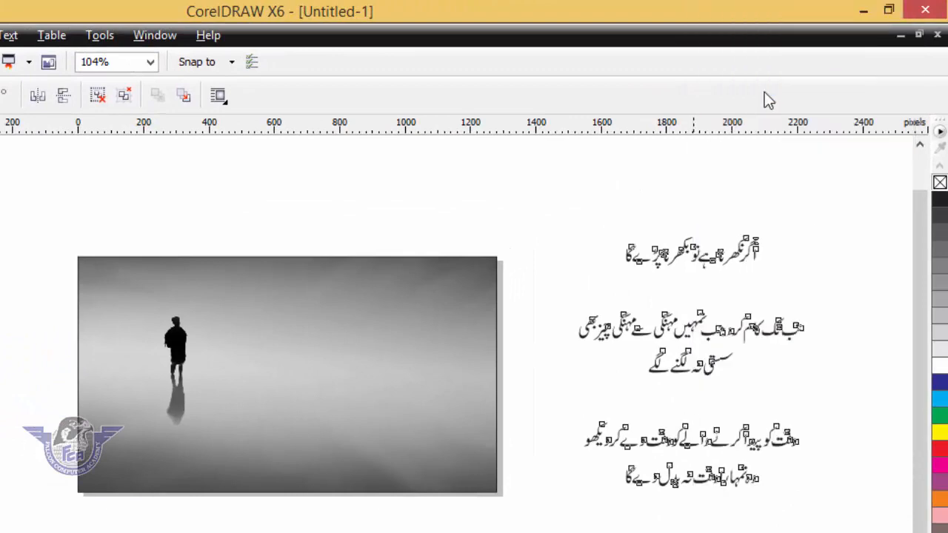
left_click(517, 174)
left_click_drag(544, 168, 768, 280)
left_click_drag(738, 260, 467, 415)
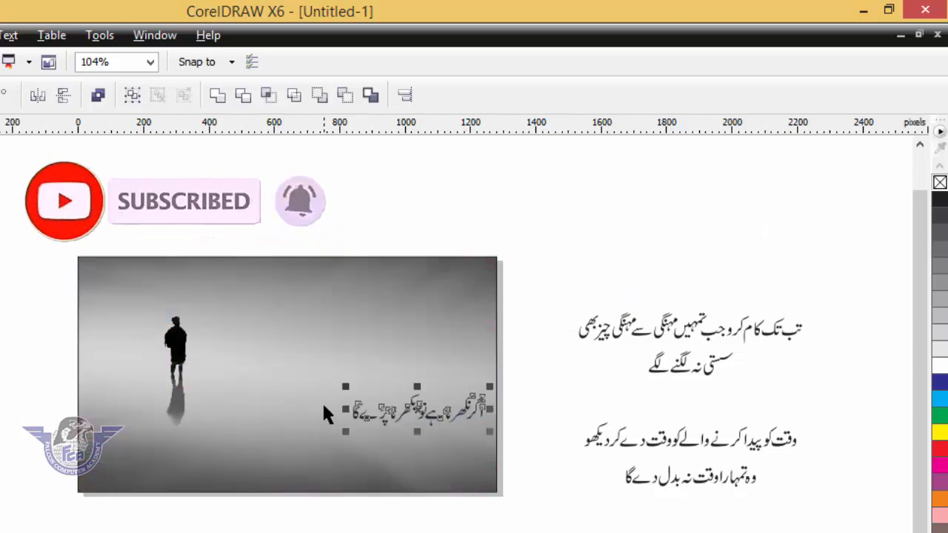
Step: Enlarge the first quotation line to about 806 × 197 px, place it beside the standing figure and fill it white
left_click_drag(346, 387, 209, 329)
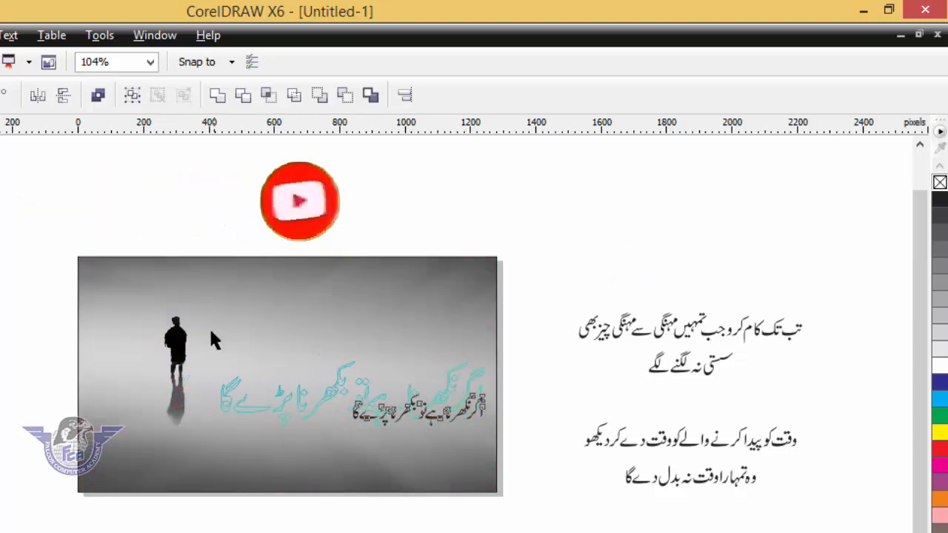
left_click_drag(384, 400, 373, 358)
left_click(939, 365)
key("Escape")
Step: Select only the white quotation line on the photo and set its Outline Pen width to 3.0 pt, measured in points
left_click_drag(314, 432, 518, 522)
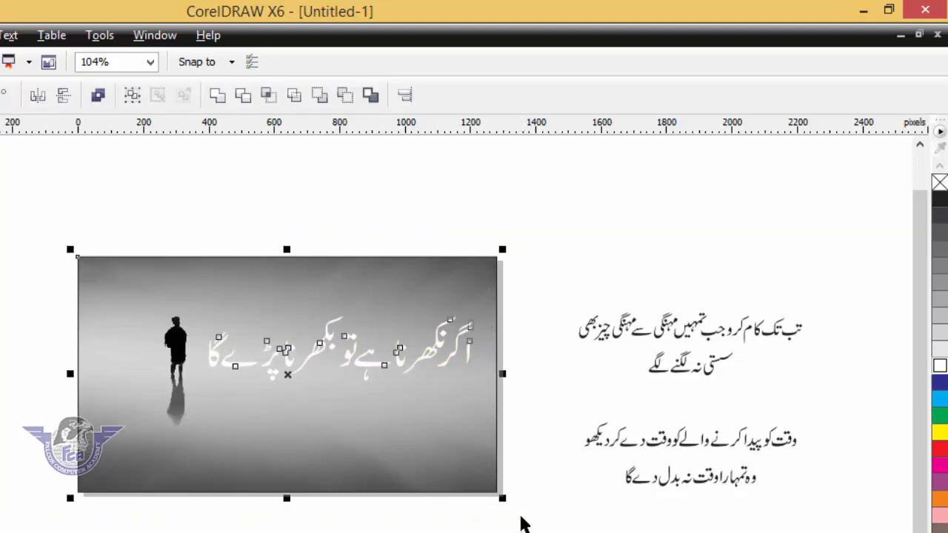
key("F4")
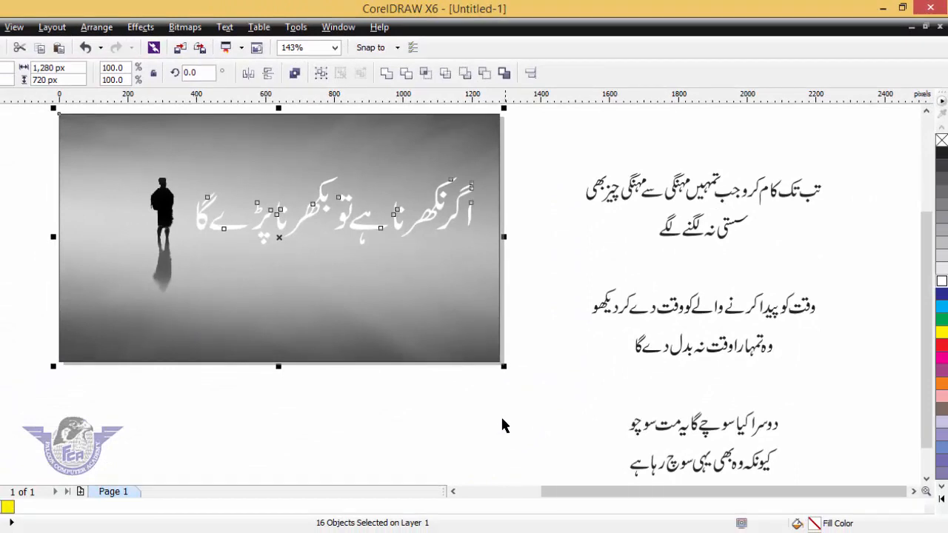
left_click(513, 281)
left_click_drag(357, 245, 174, 274)
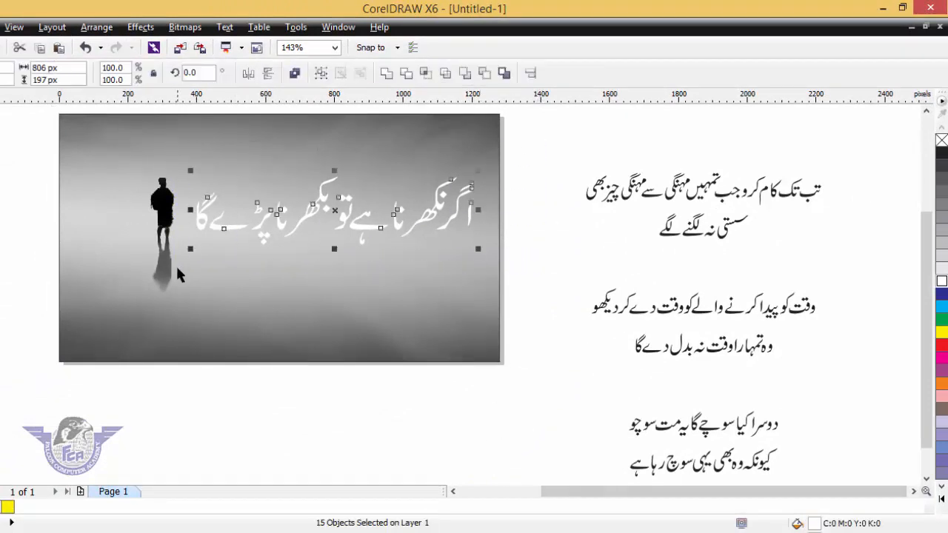
key("F12")
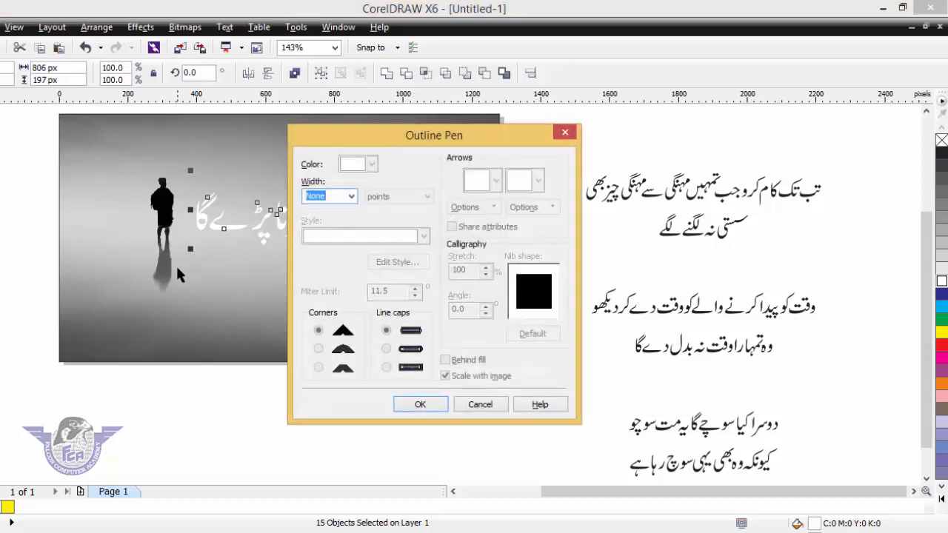
left_click_drag(411, 136, 573, 143)
left_click(512, 203)
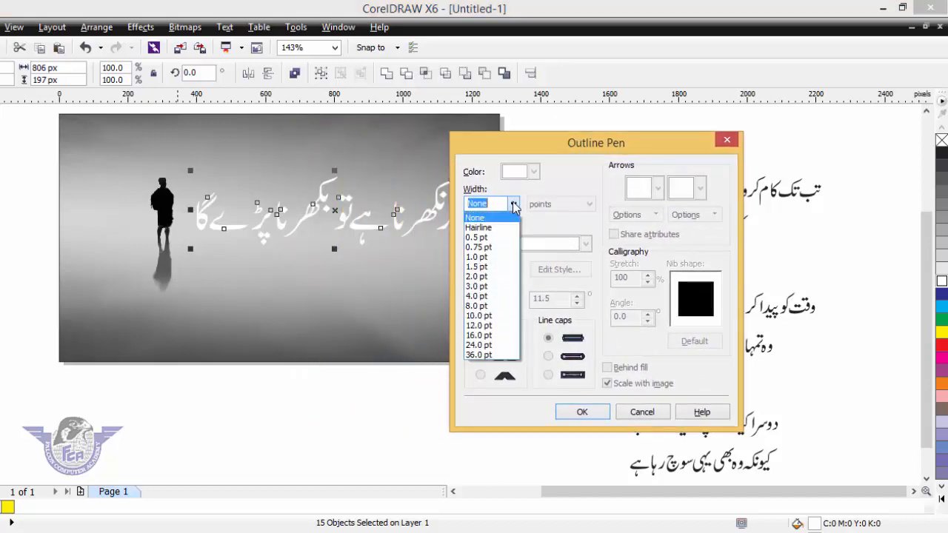
left_click(497, 275)
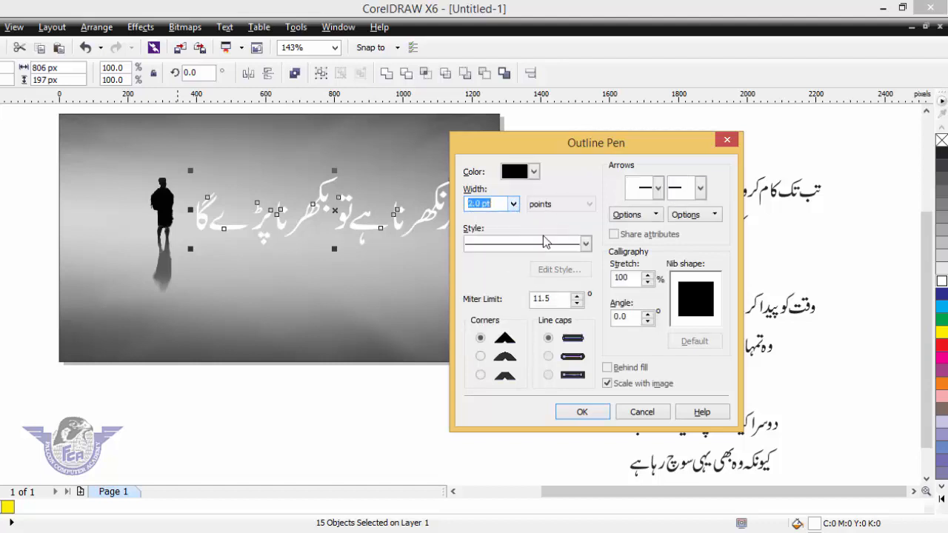
left_click(560, 204)
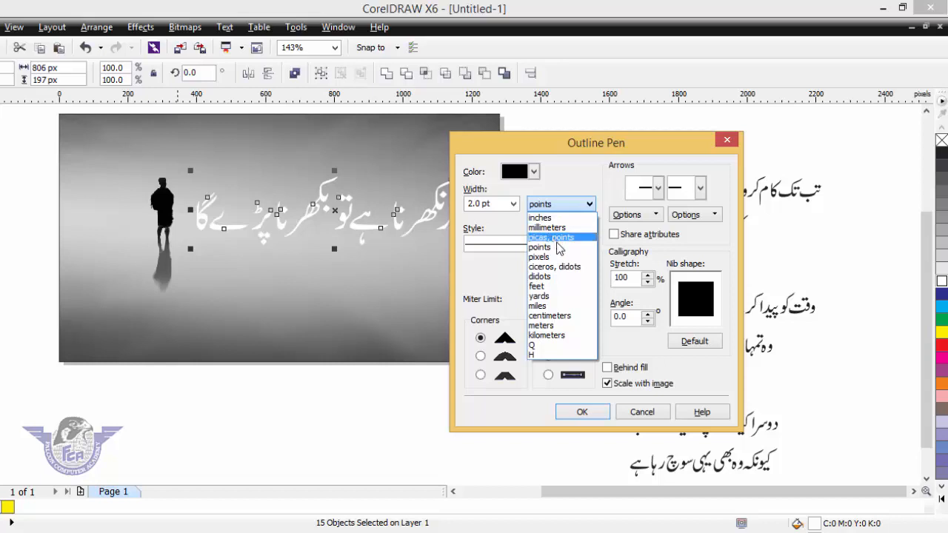
left_click(556, 246)
left_click(511, 203)
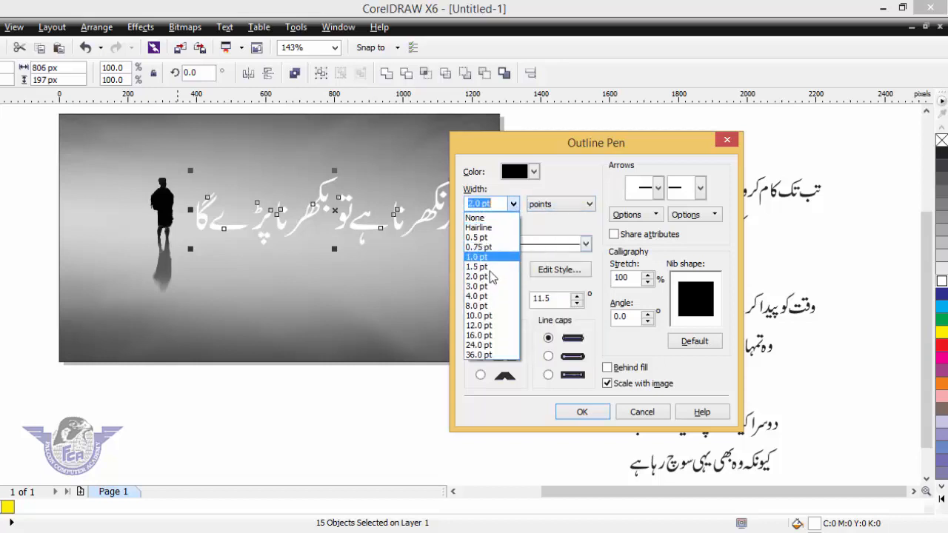
left_click(508, 286)
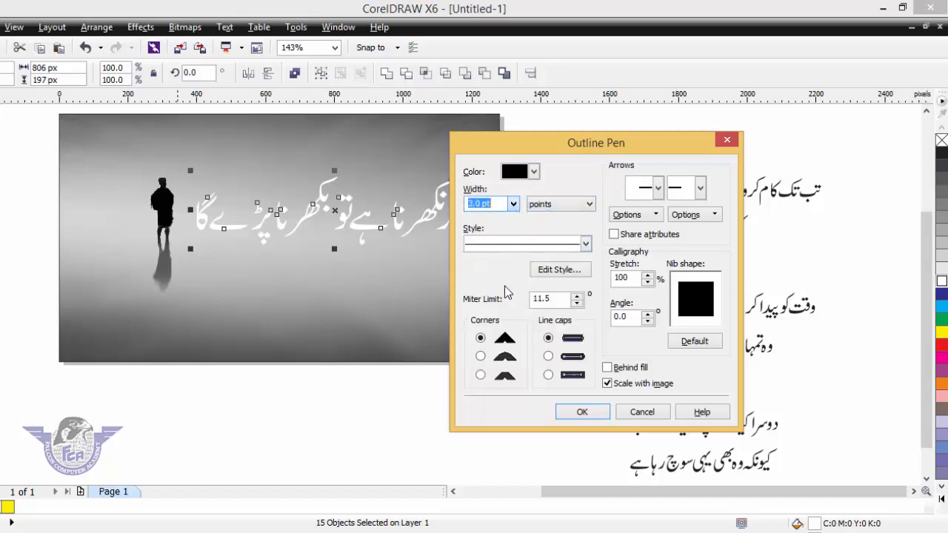
Step: Put the outline behind the fill, give it rounded corners and rounded line caps, and apply the outline settings
left_click(629, 368)
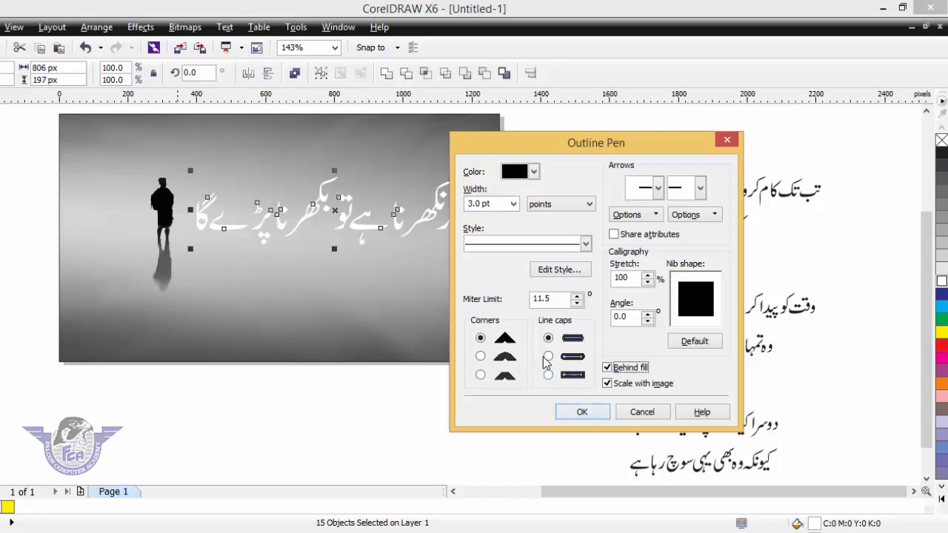
left_click(547, 357)
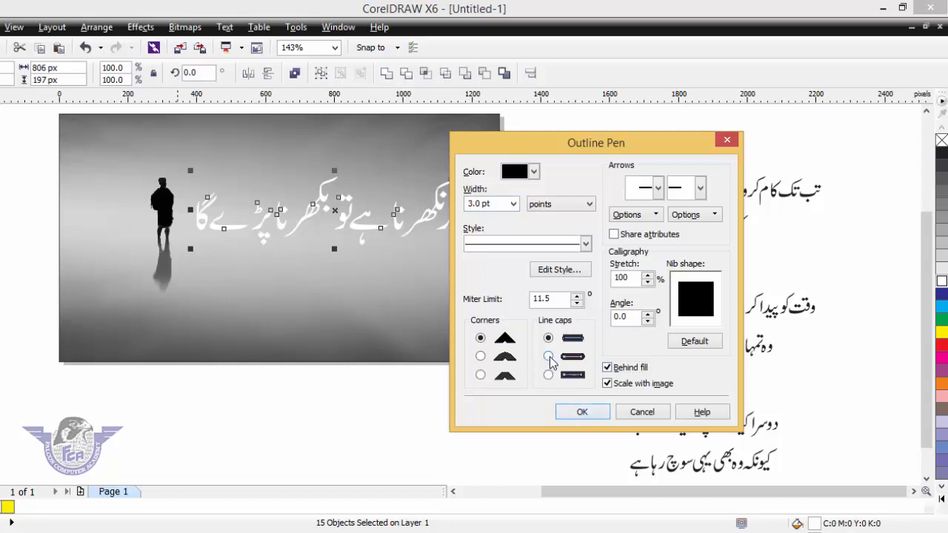
left_click(480, 356)
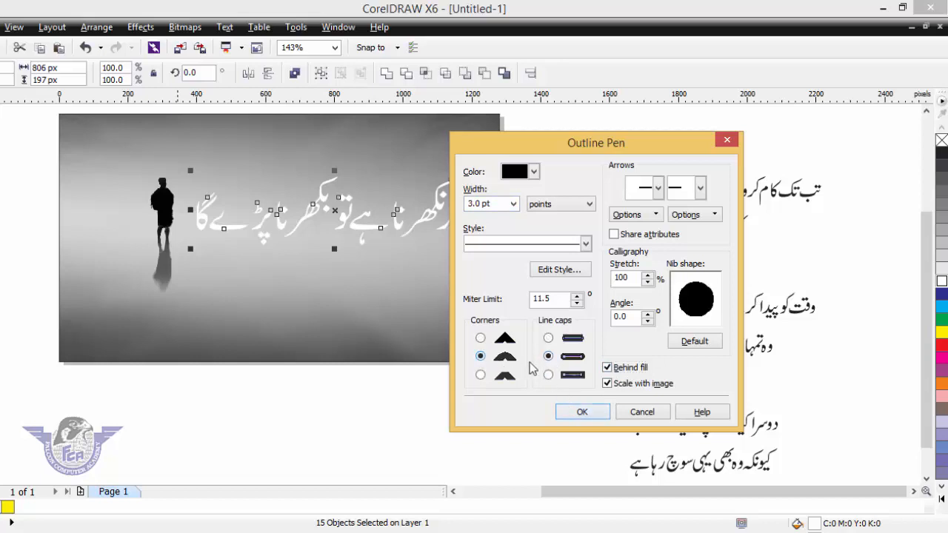
left_click(582, 412)
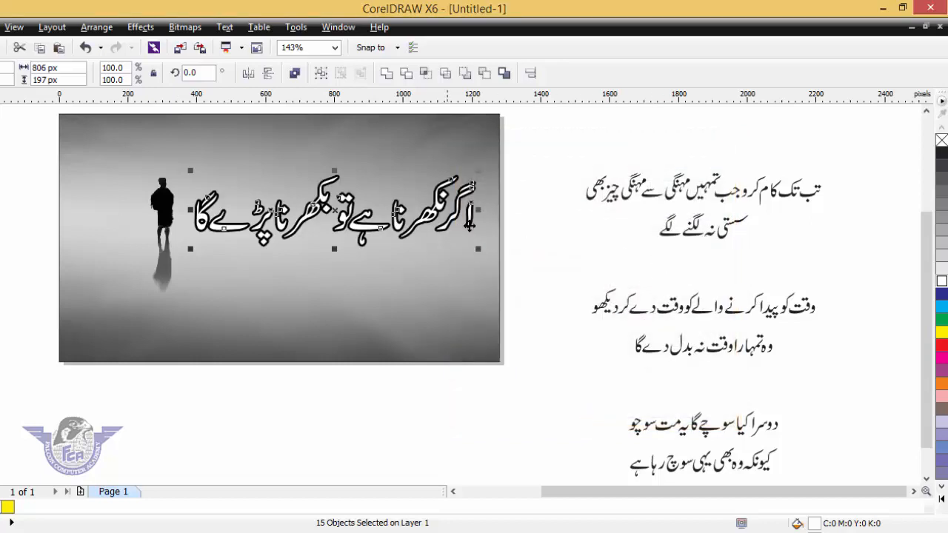
Step: Reselect the whole quotation line, try yellow and red fills, and give it a white outline with a red fill
left_click(521, 192)
left_click(444, 191)
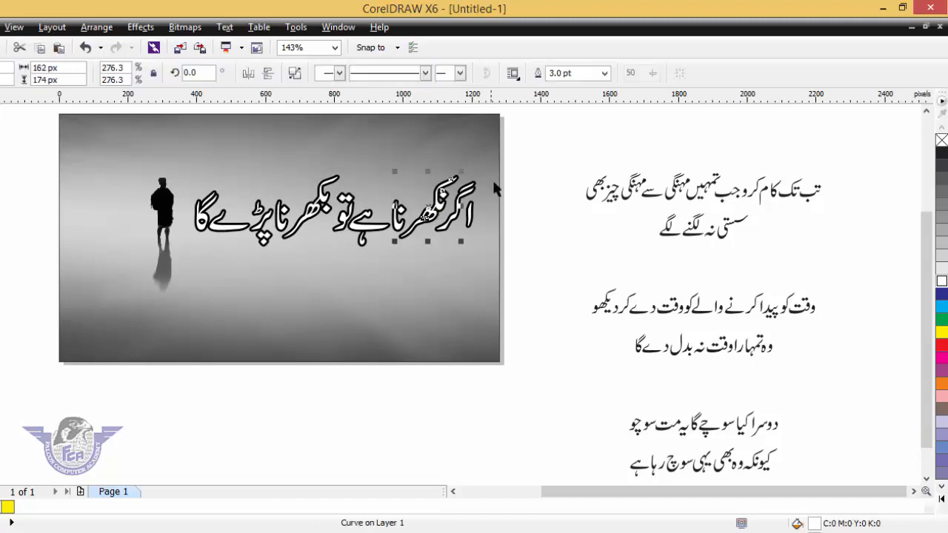
left_click_drag(560, 146, 180, 255)
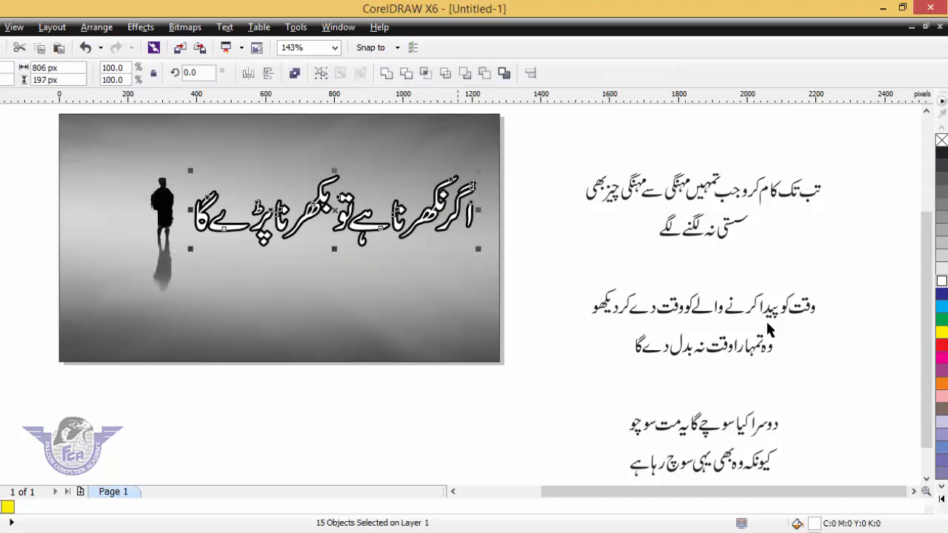
left_click(941, 332)
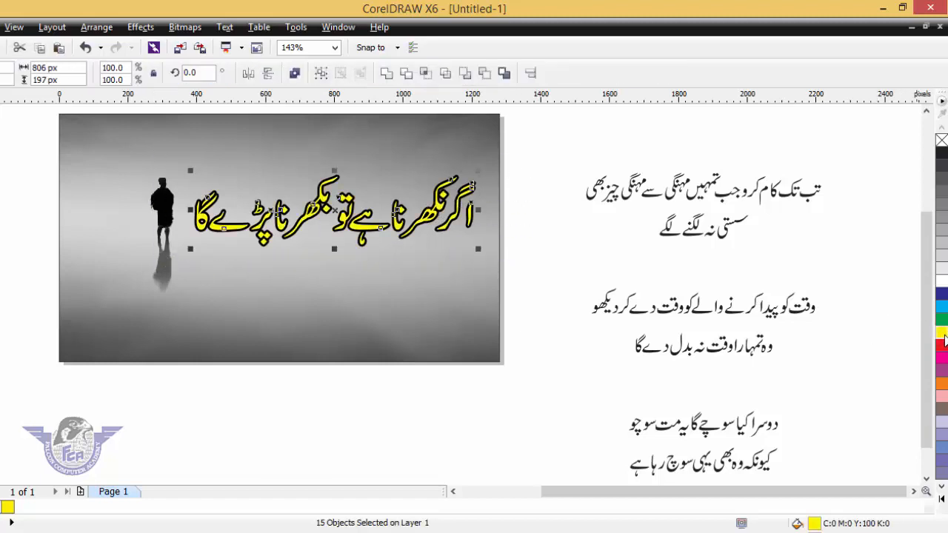
left_click(942, 345)
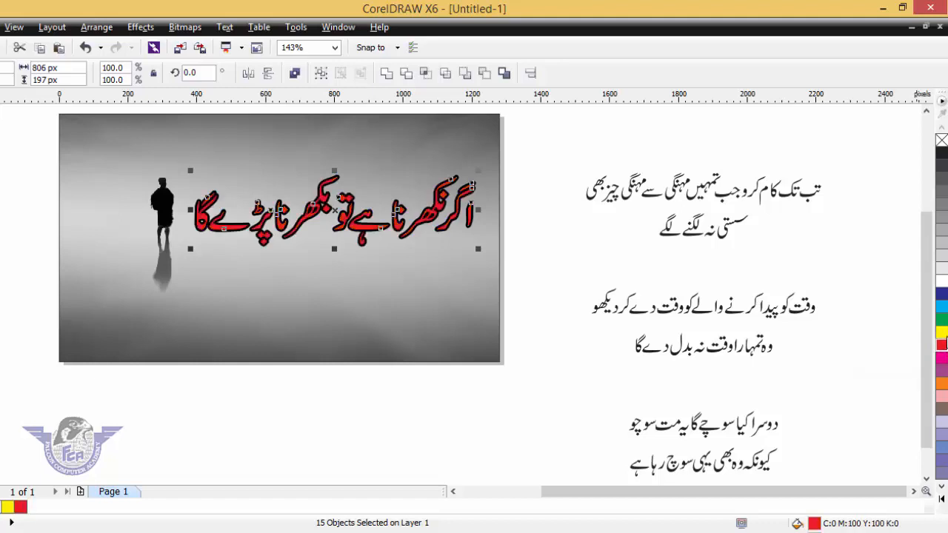
left_click(943, 332)
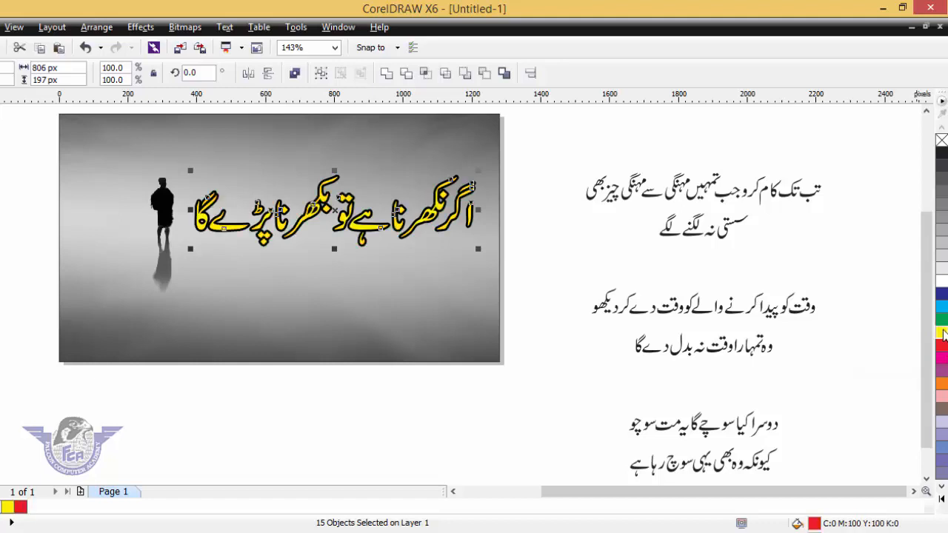
right_click(943, 285)
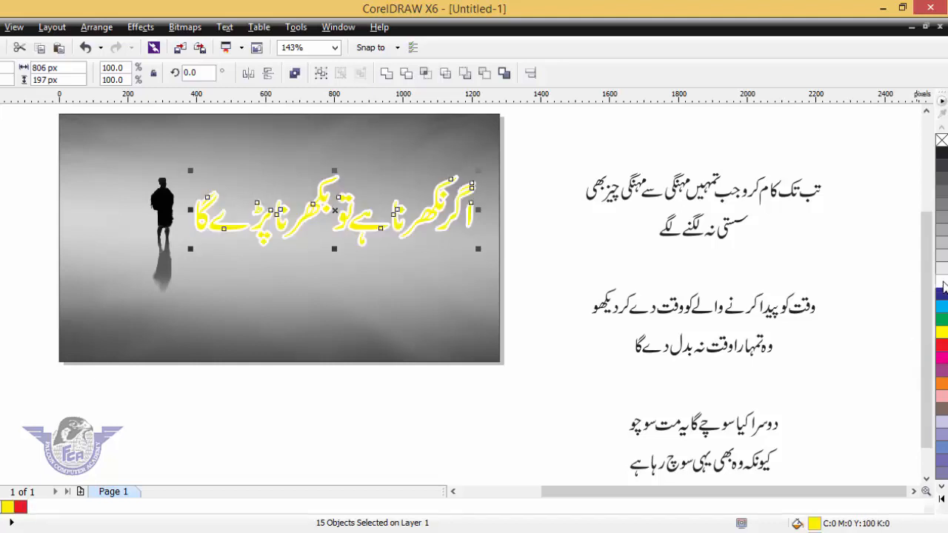
left_click(942, 346)
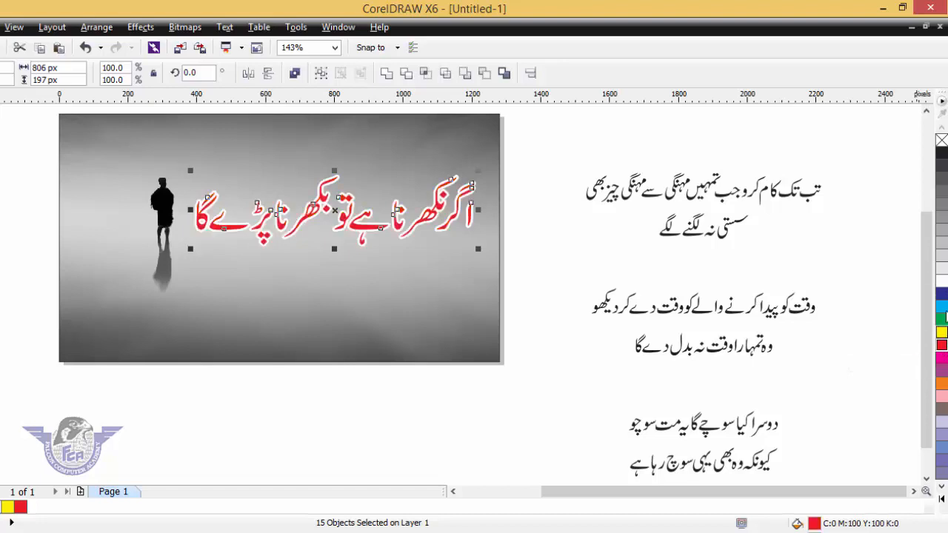
Step: Try a blue fill on the first quotation line, return it to red and deselect it
left_click(942, 294)
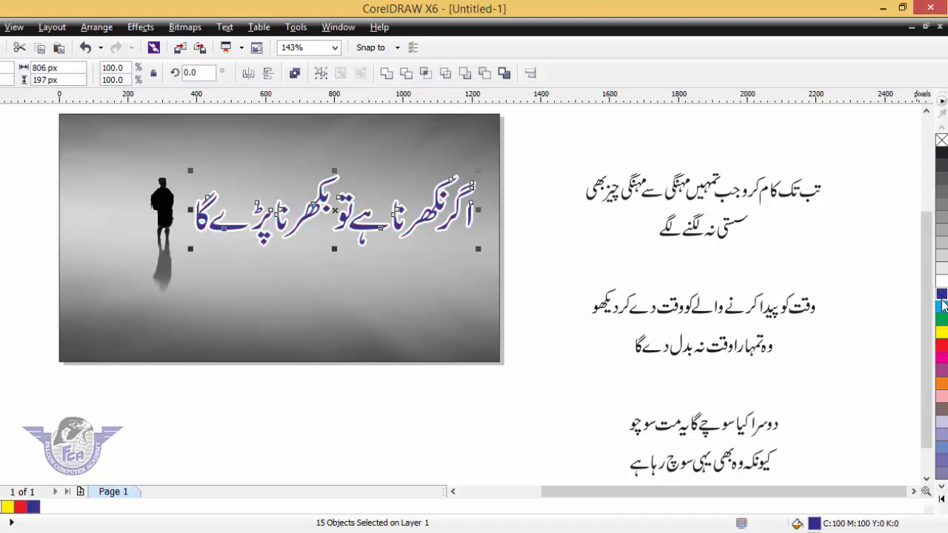
left_click(942, 345)
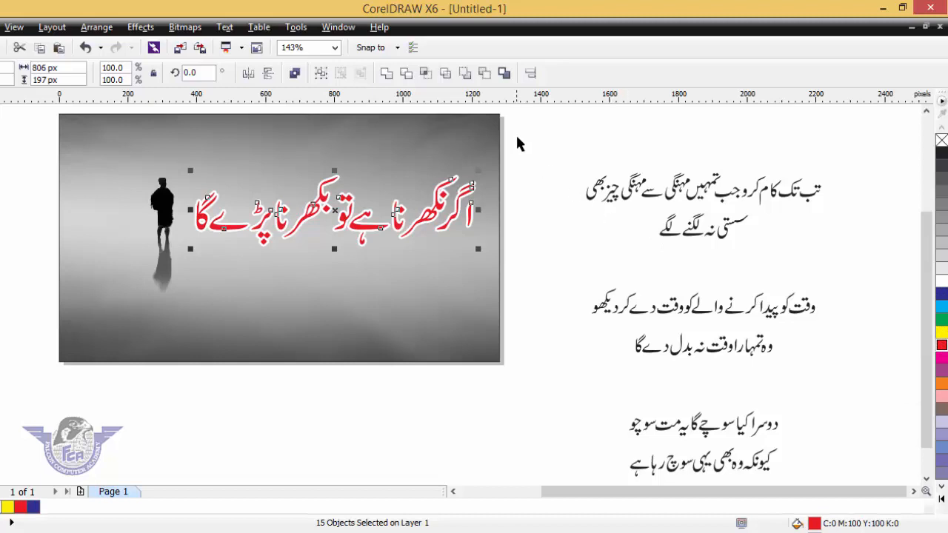
left_click(520, 157)
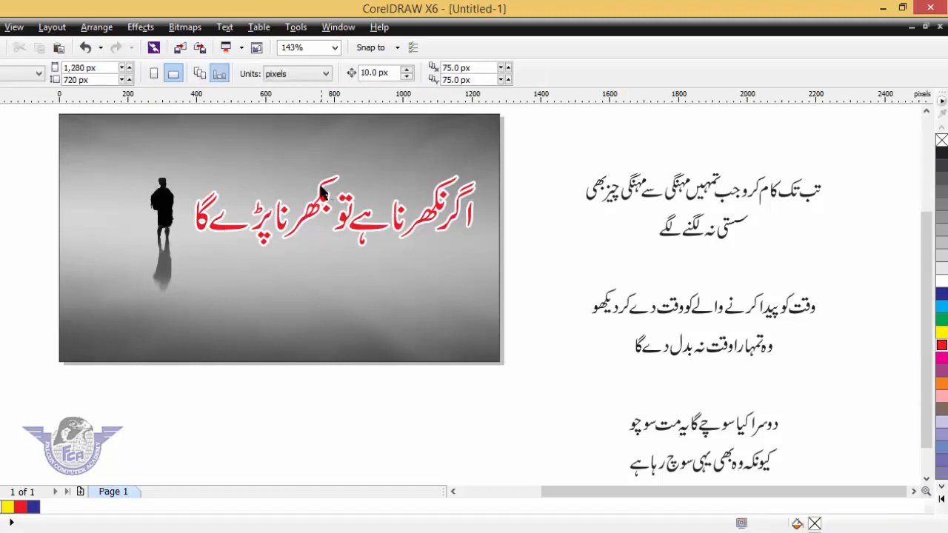
Step: Import "logo - Copy.png" from the software (D:) drive and place it small in the photo's upper-left corner
right_click(18, 151)
left_click(74, 215)
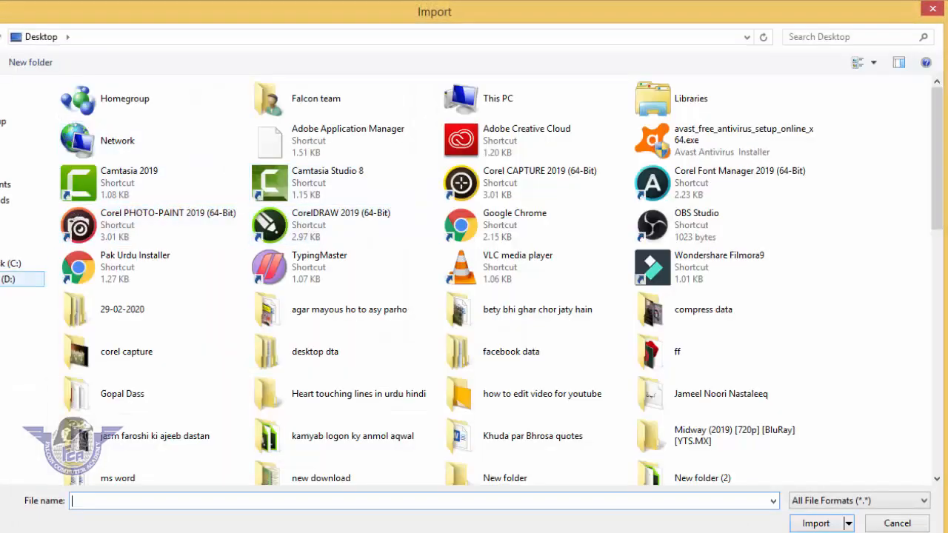
left_click(9, 278)
left_click(186, 423)
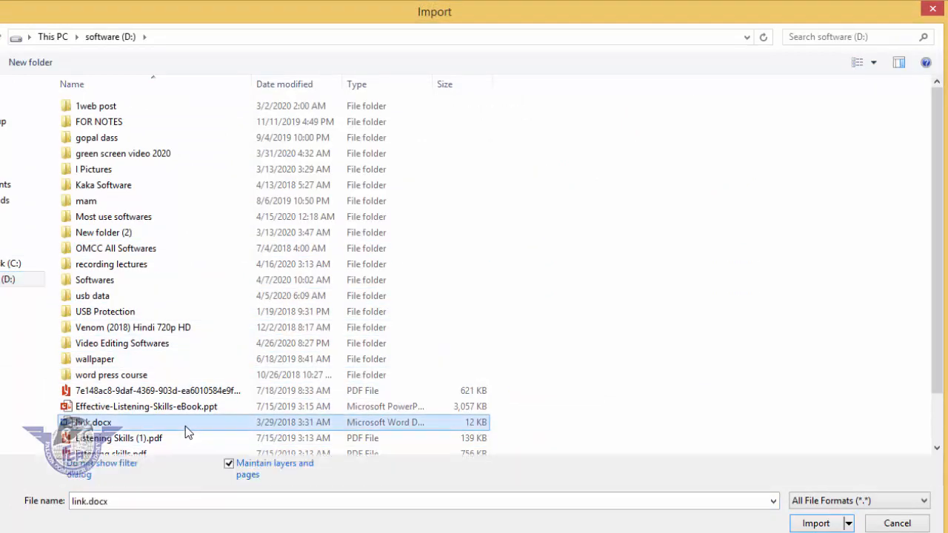
scroll(185, 432, "down", 2)
left_click(177, 428)
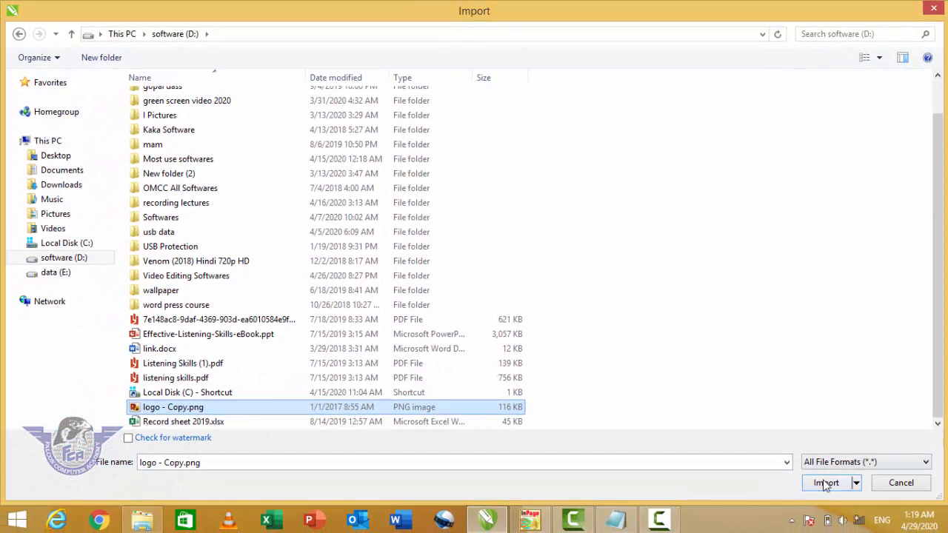
left_click(825, 482)
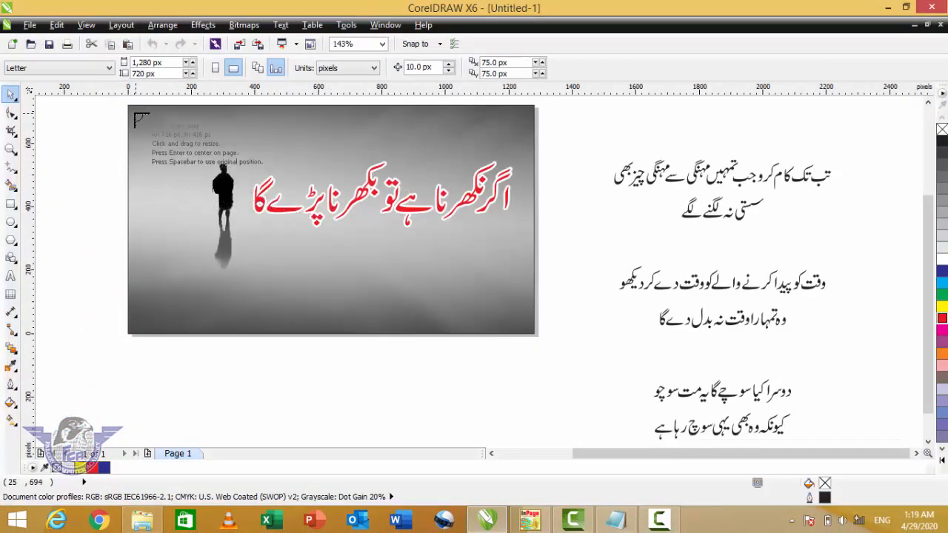
left_click_drag(136, 117, 211, 158)
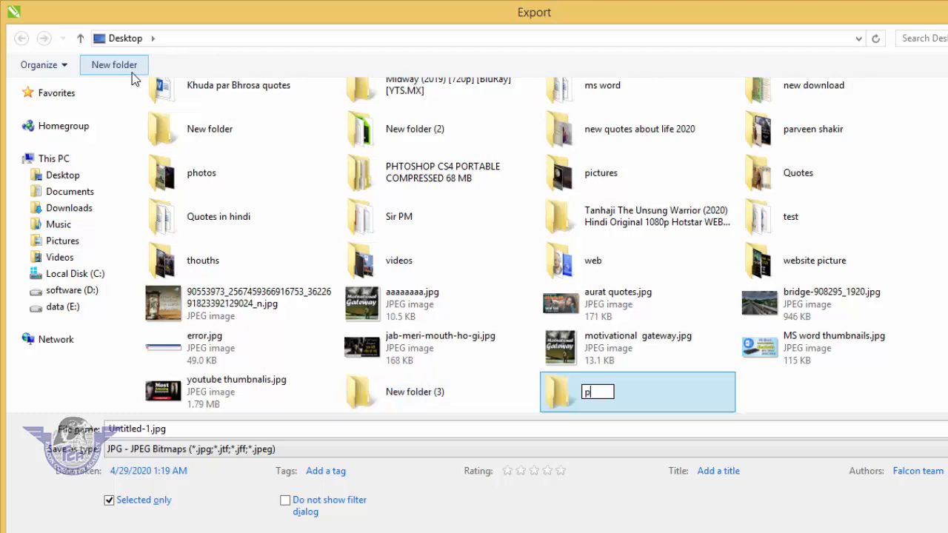
Step: Create a Desktop folder named "post for youtube" and export the selected wallpaper into it as a JPEG named 01
type("ost for youtube")
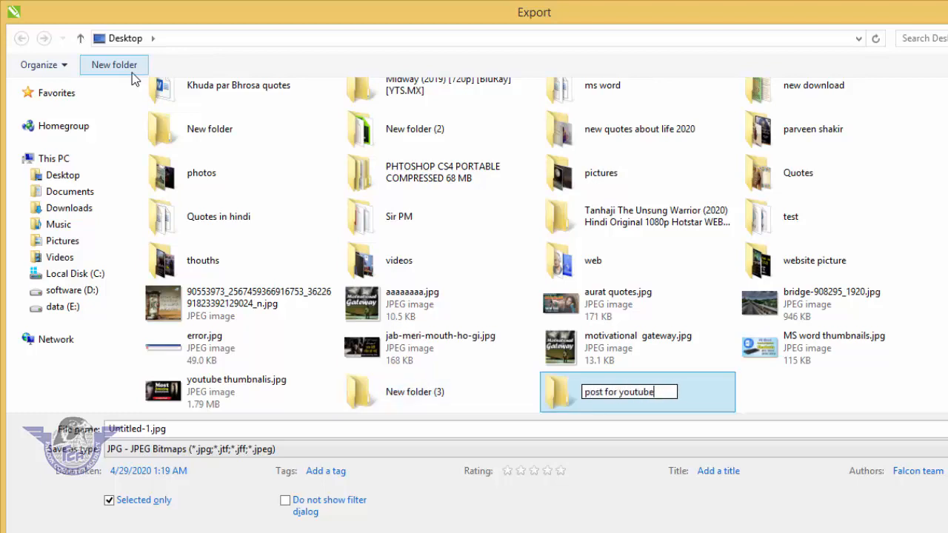
key("Return")
key("Return")
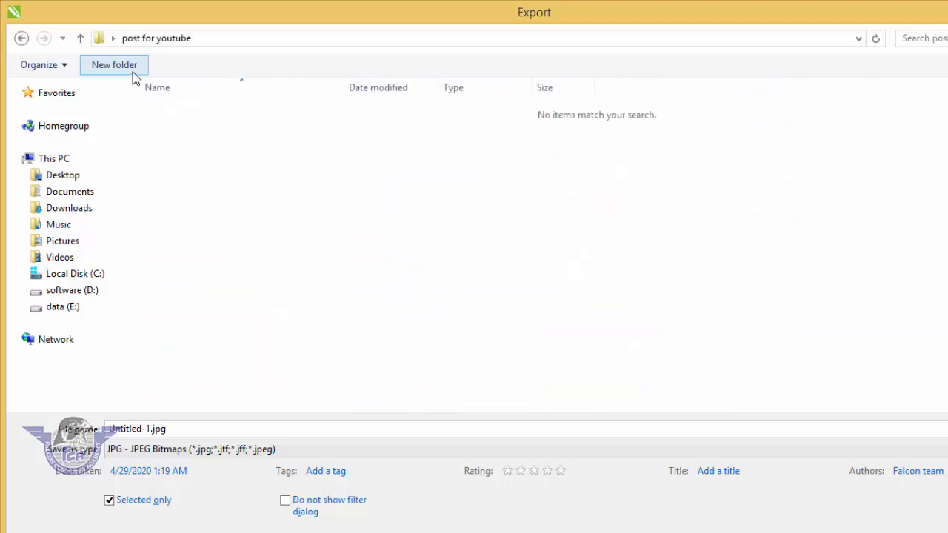
left_click(177, 424)
type("01")
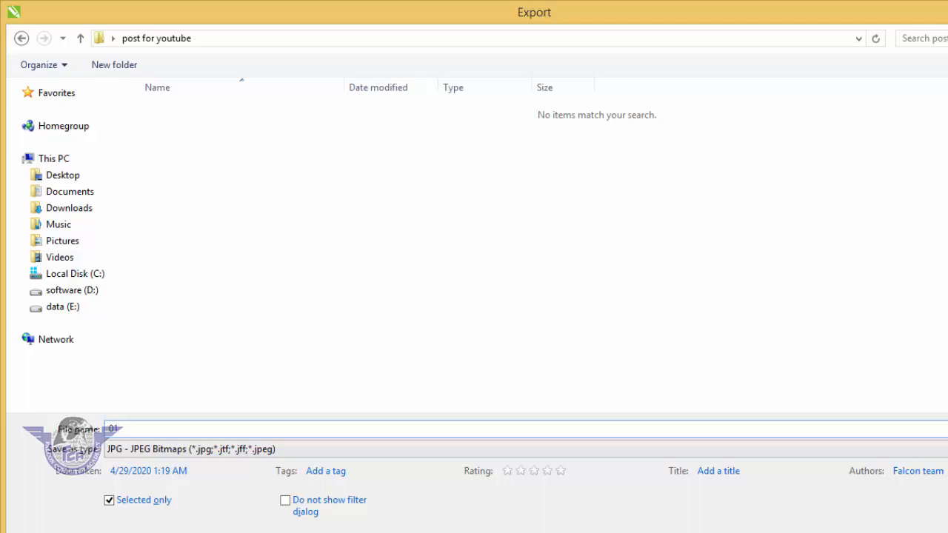
key("Return")
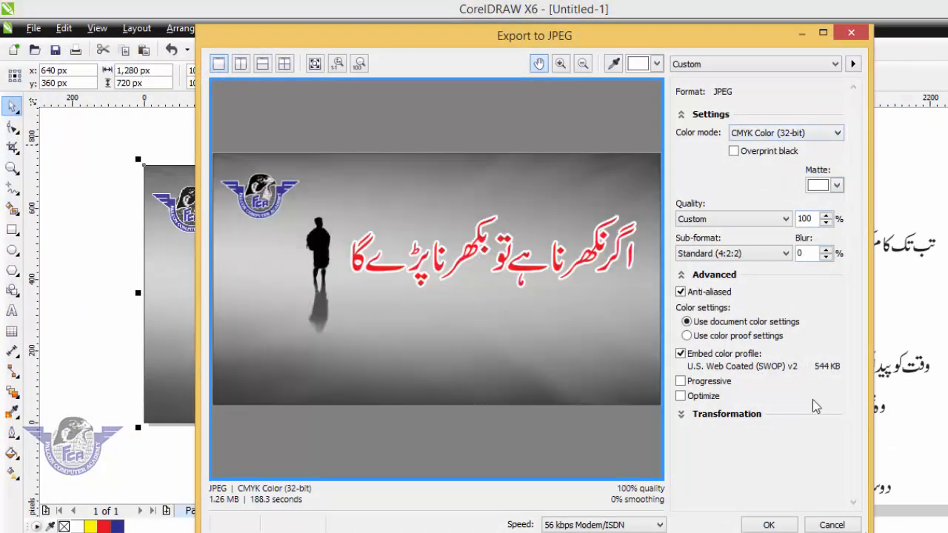
left_click(787, 526)
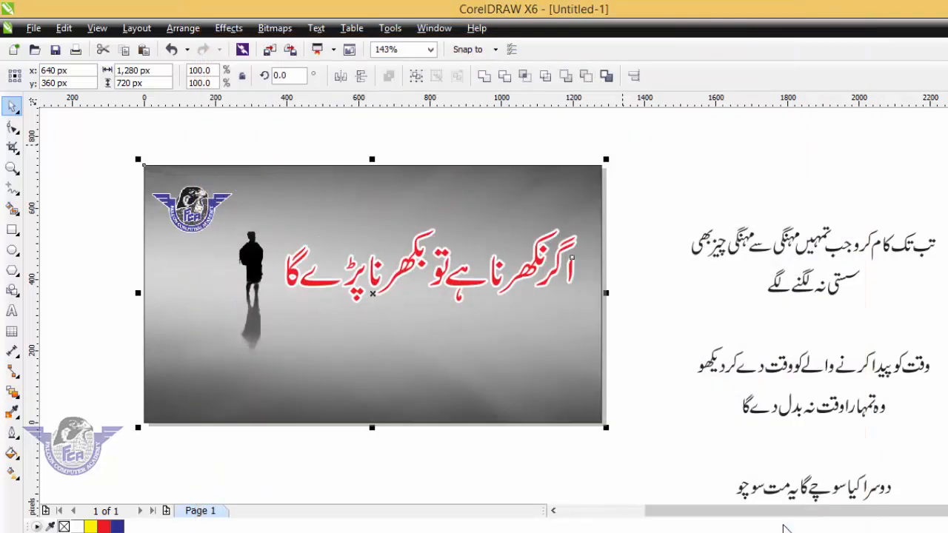
Step: Select both lines of the topmost black quotation beside the page and weld them into one object
left_click(666, 160)
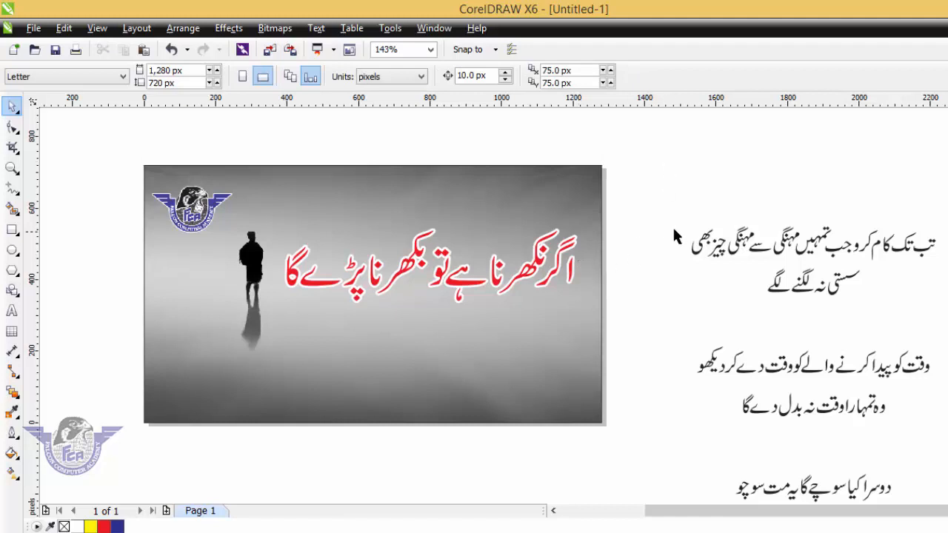
left_click_drag(667, 194, 944, 318)
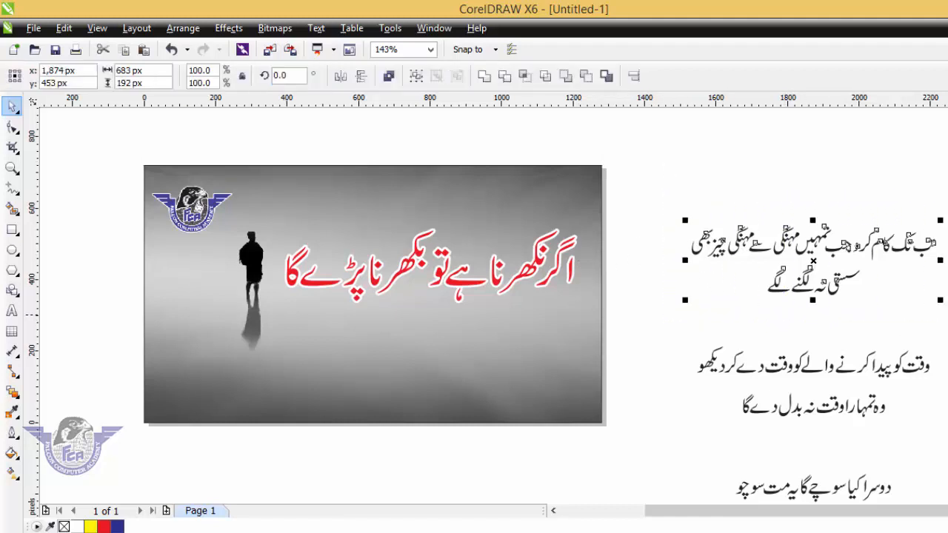
left_click(485, 77)
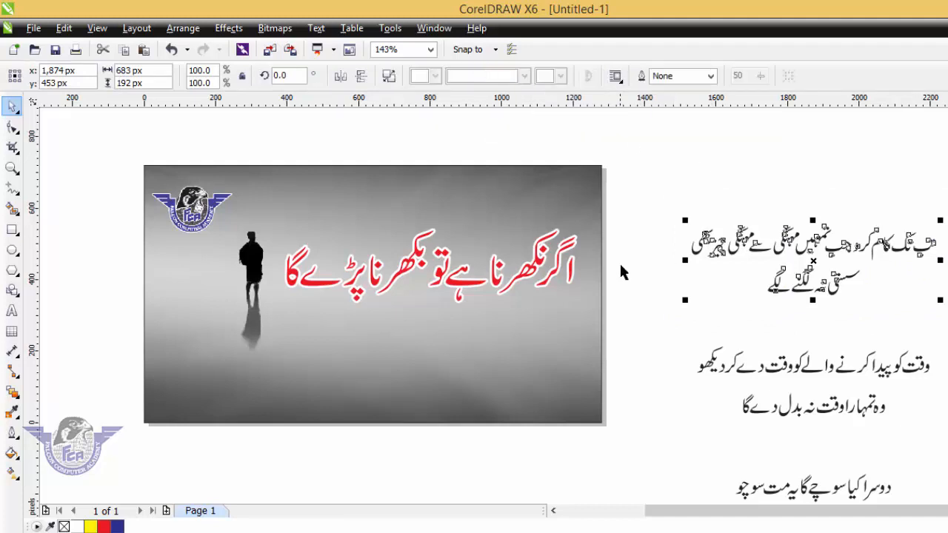
Step: Copy all properties of the red quotation line on the photo onto the welded two-line quotation
left_click(543, 260)
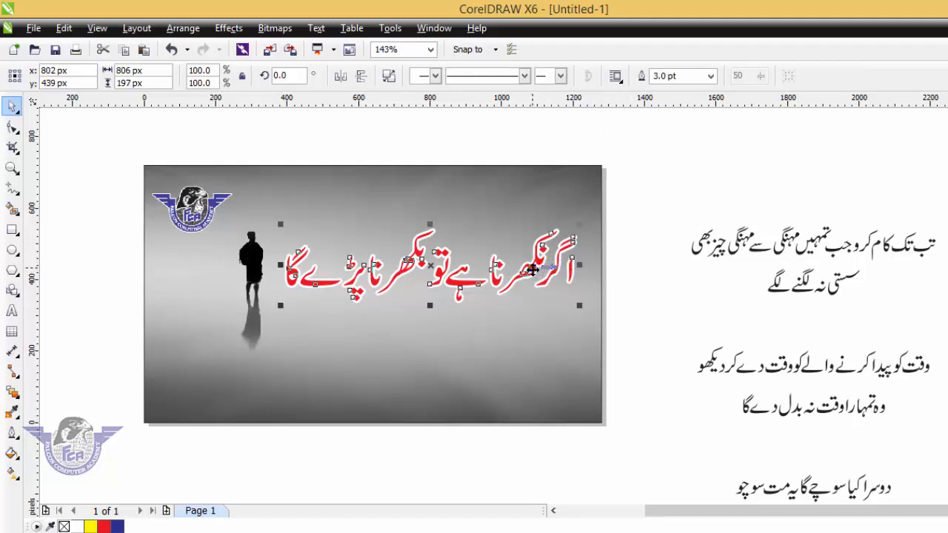
left_click_drag(532, 269, 756, 252)
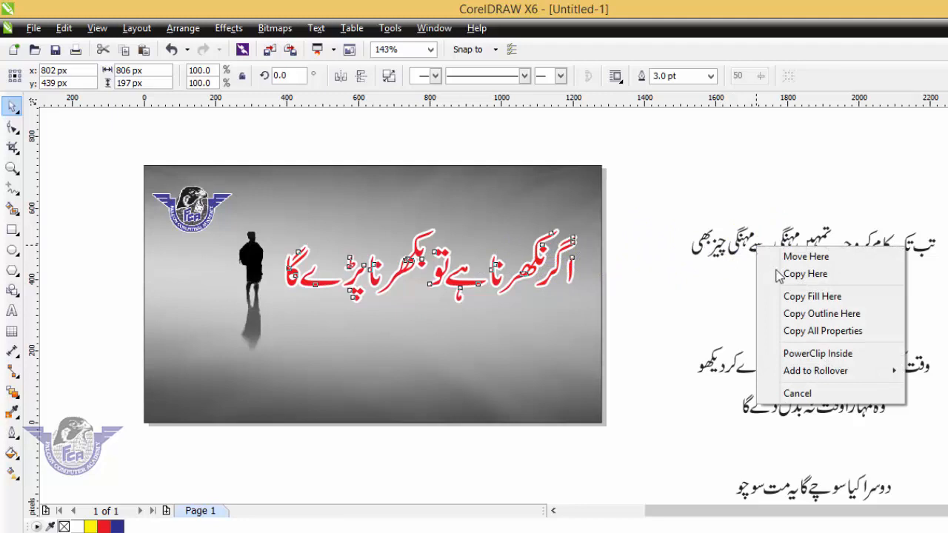
left_click(831, 331)
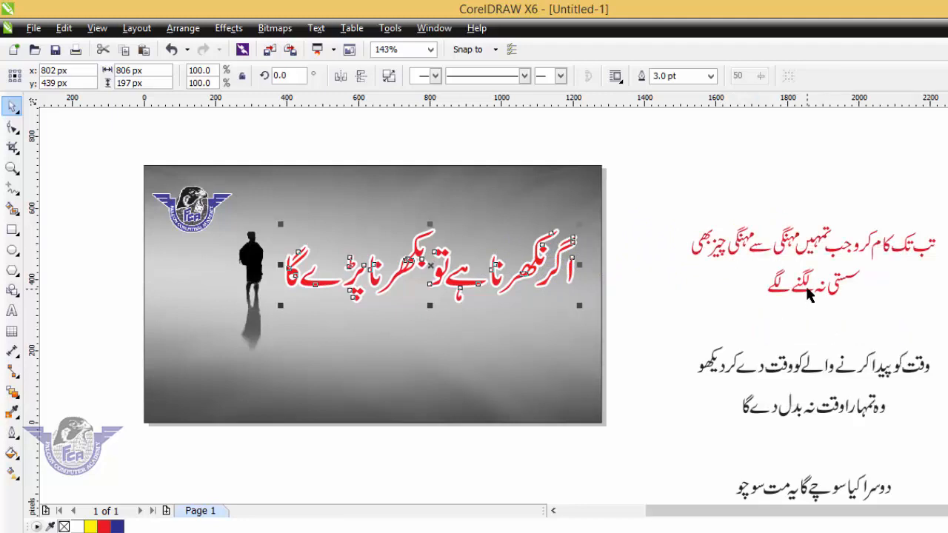
Step: Move the two-line quotation onto the photo below the first quotation line, and delete that first line
left_click_drag(808, 295, 437, 376)
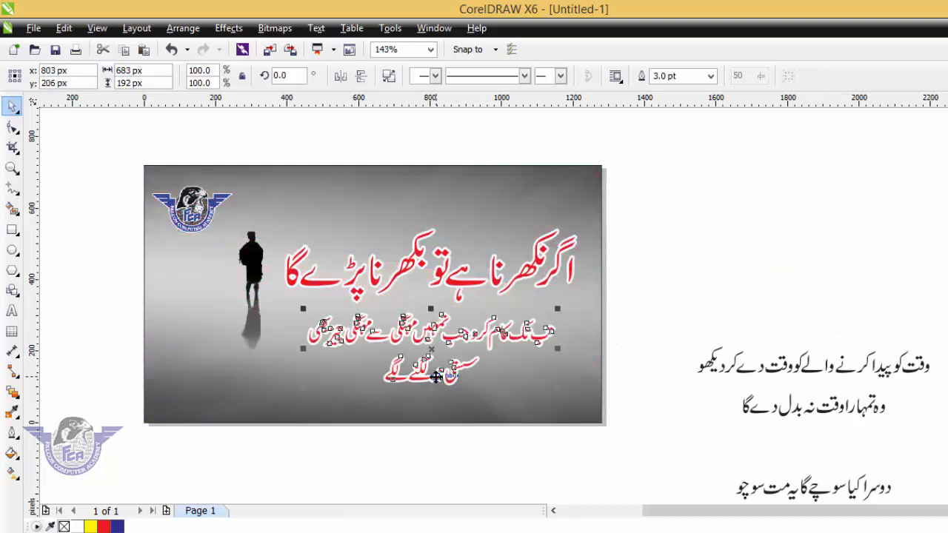
left_click(498, 289)
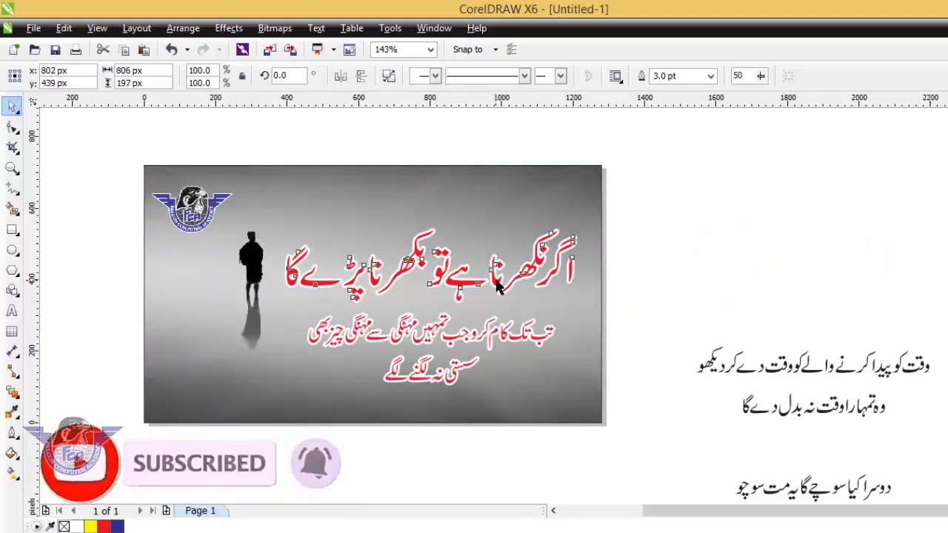
key("Delete")
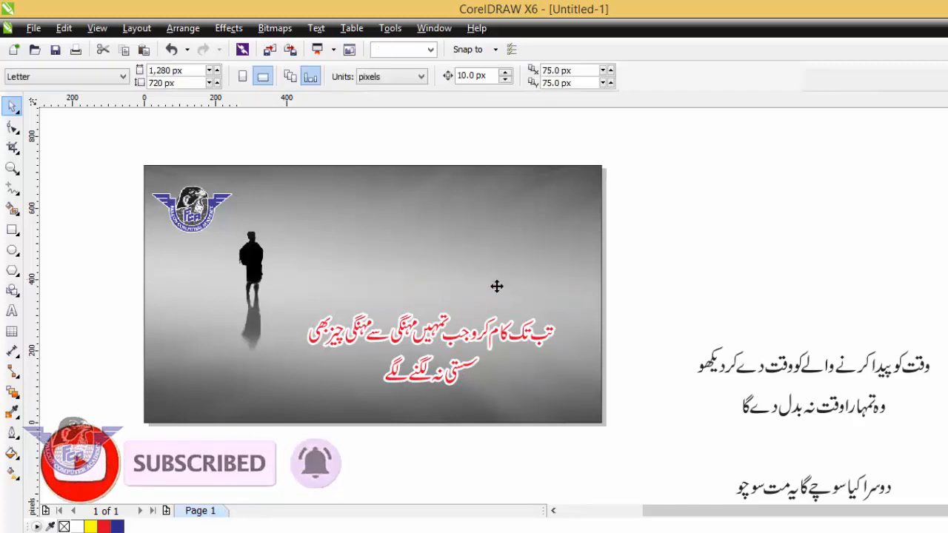
Step: Move the two-line quotation up beside the standing figure and enlarge it proportionally to about 907 × 255 px
left_click_drag(498, 335, 541, 266)
left_click_drag(345, 320, 270, 378)
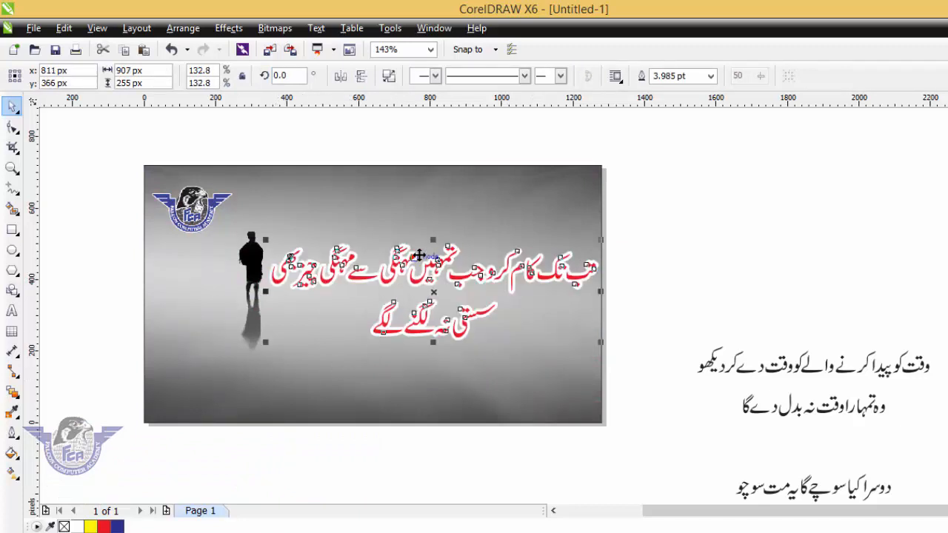
left_click(709, 164)
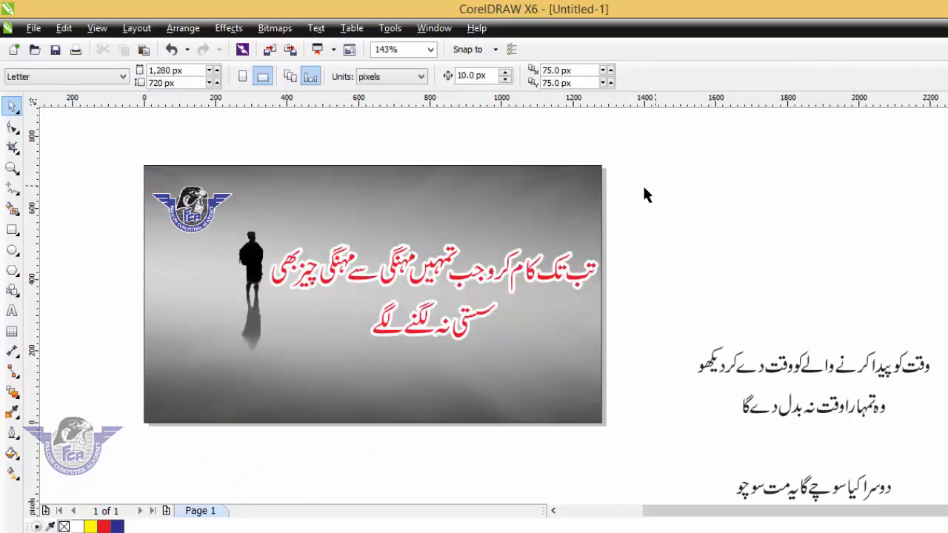
Step: Open the background frame's PowerClip contents for editing and delete the black-and-white photo inside it
right_click(528, 187)
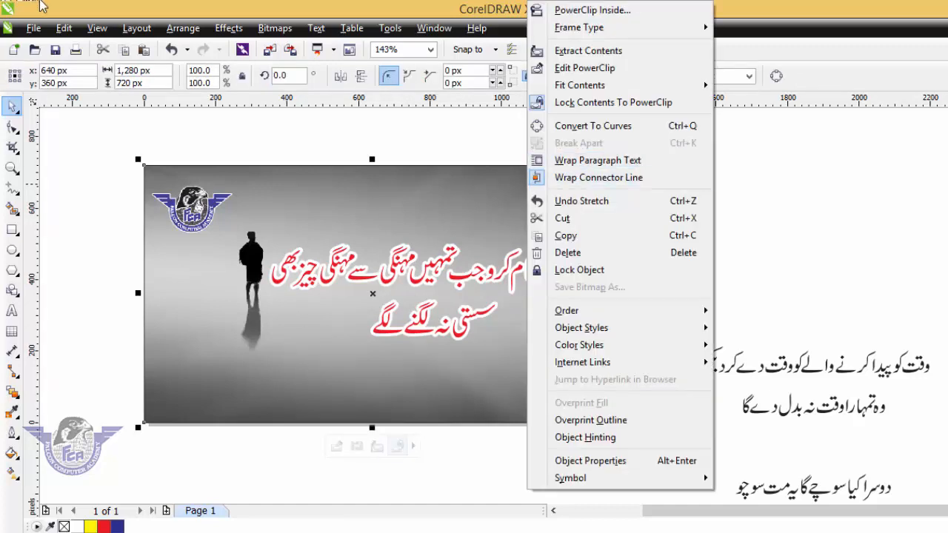
left_click(625, 71)
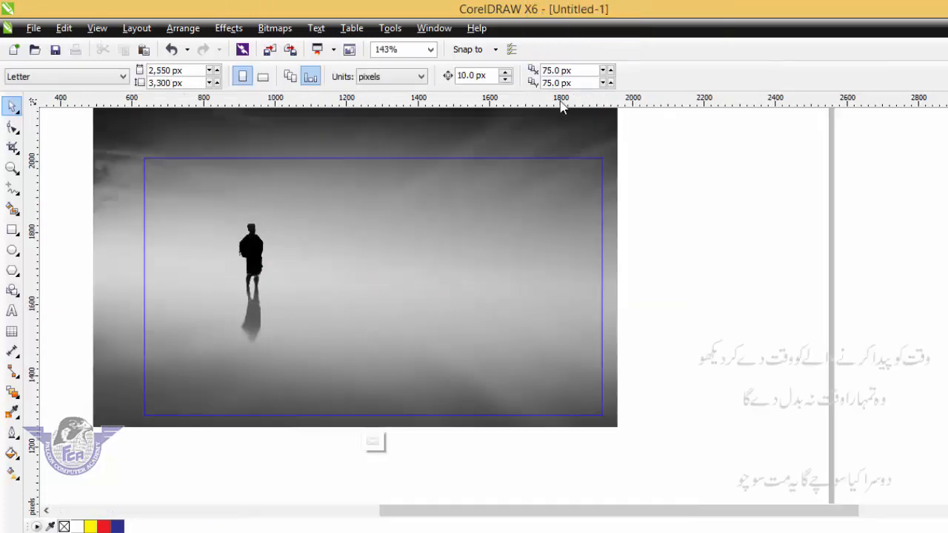
left_click(596, 140)
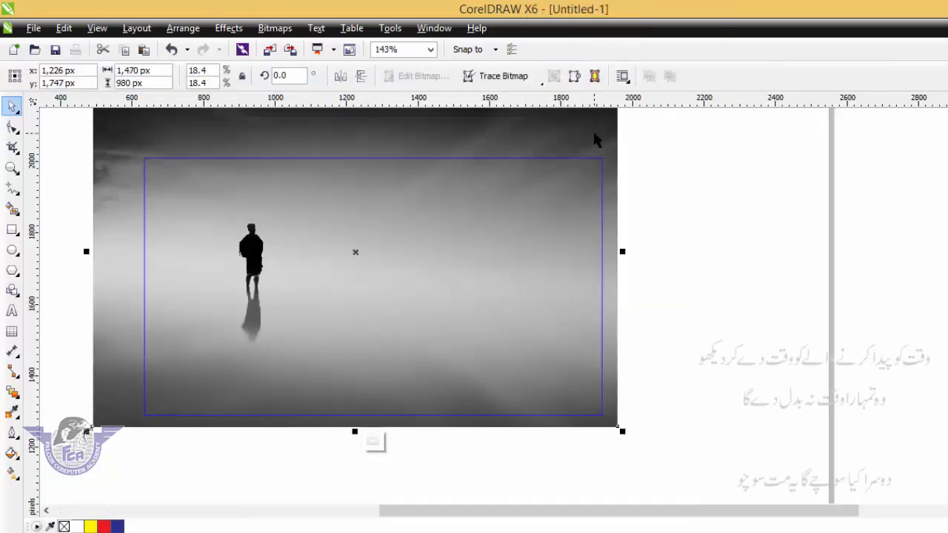
key("Delete")
key("super+x")
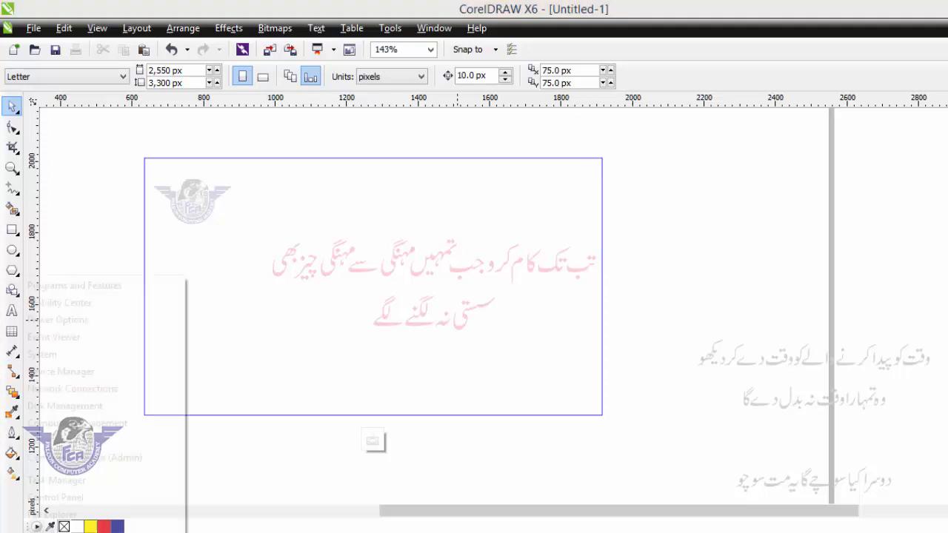
key("Escape")
Step: Import "city-1759377_1920.jpg" from the "hd free wallpaper" folder on data (E:) and place it about 1,405 × 937 px over the frame
right_click(712, 249)
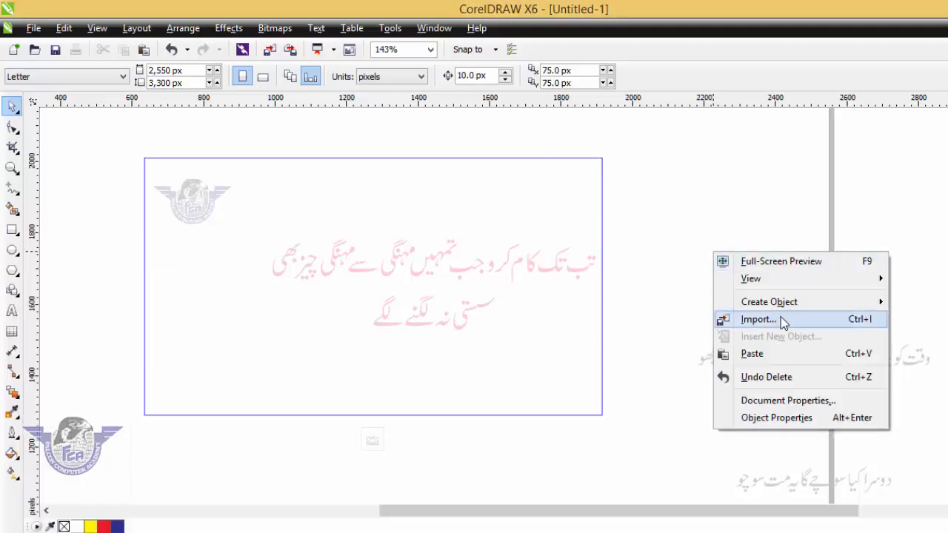
left_click(781, 317)
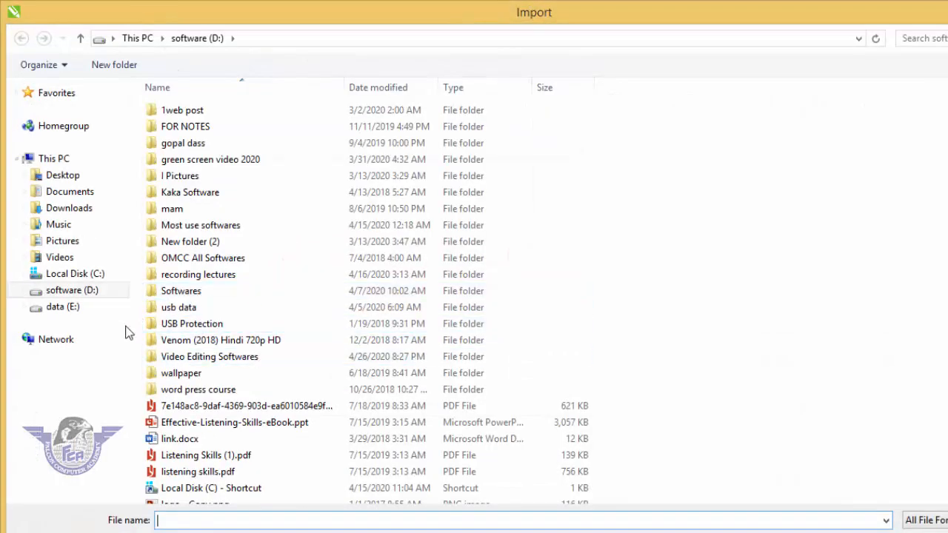
left_click(68, 306)
left_click(219, 260)
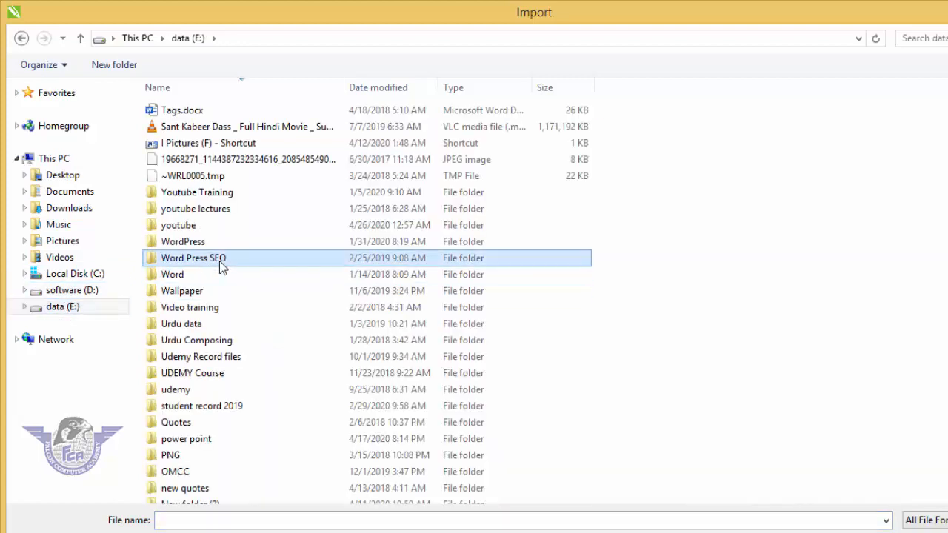
key("h")
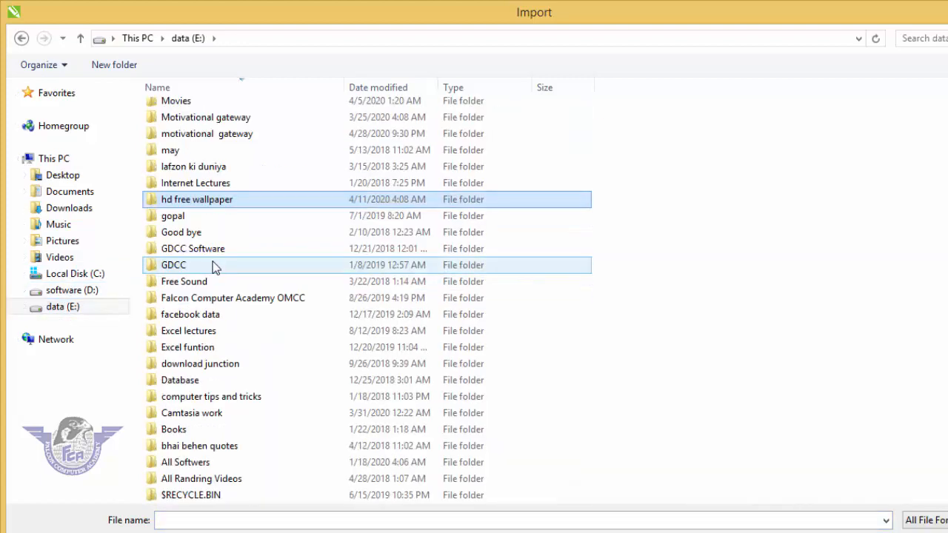
key("Return")
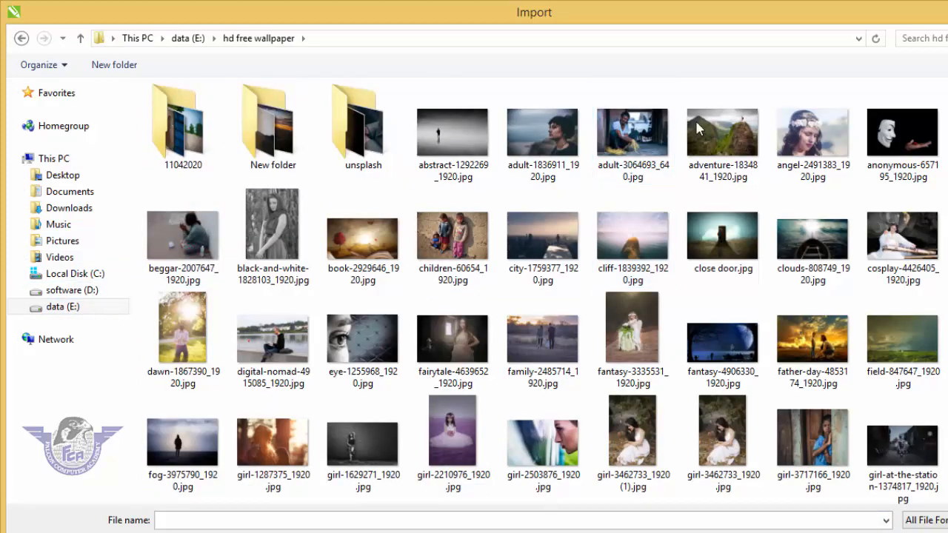
left_click(550, 237)
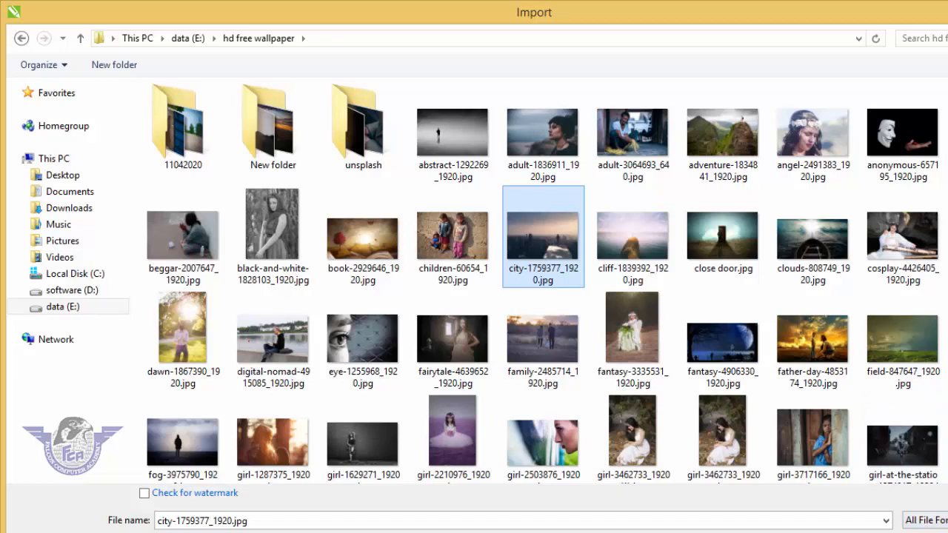
left_click(925, 532)
left_click_drag(122, 144, 683, 478)
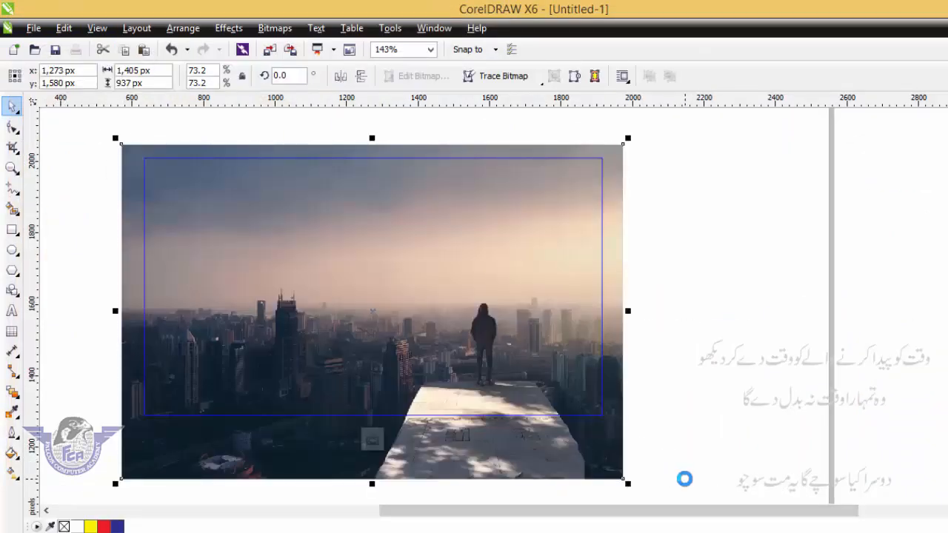
Step: Shift the city photo up and slightly right over the frame, and finish editing the PowerClip contents
left_click_drag(576, 456, 586, 439)
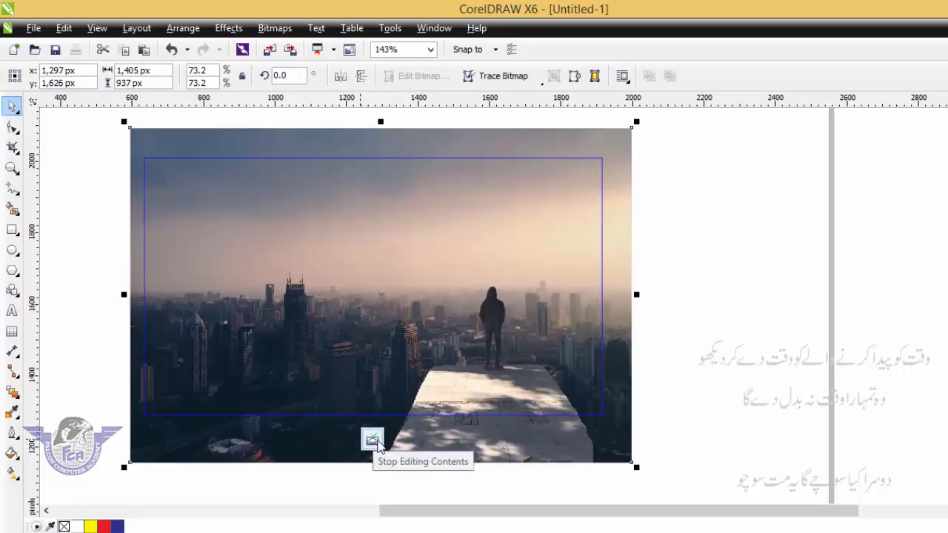
right_click(336, 226)
left_click(383, 86)
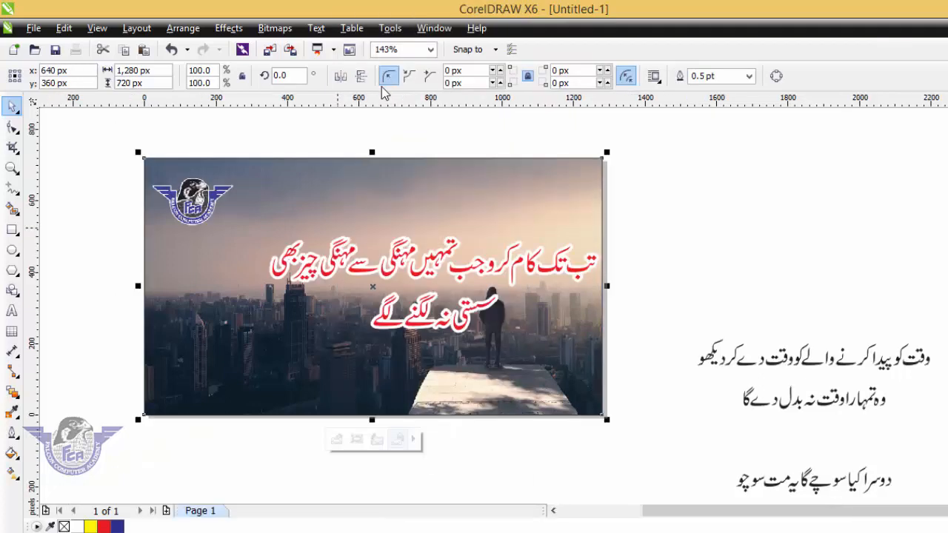
left_click(657, 234)
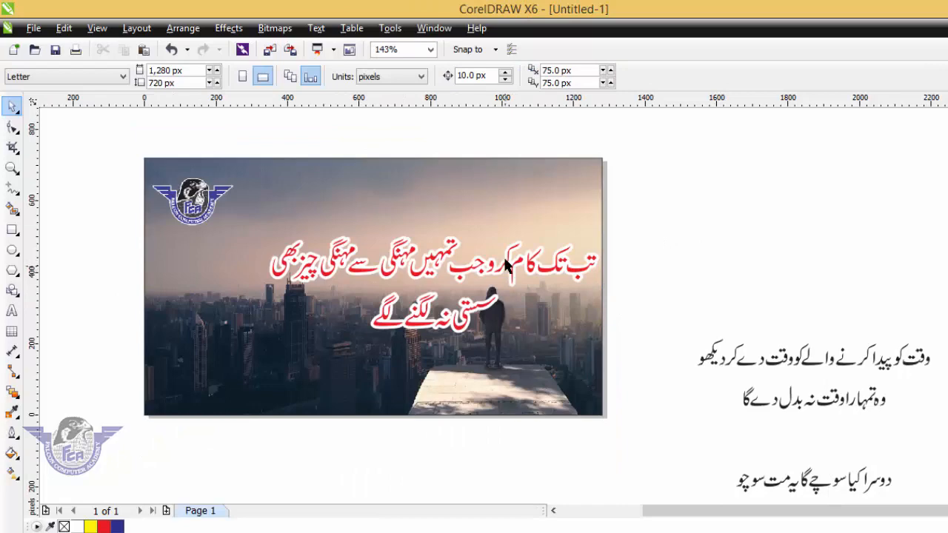
Step: Move the two-line quotation left, clear of the standing figure, and fill it with dark blue
left_click_drag(507, 263, 411, 255)
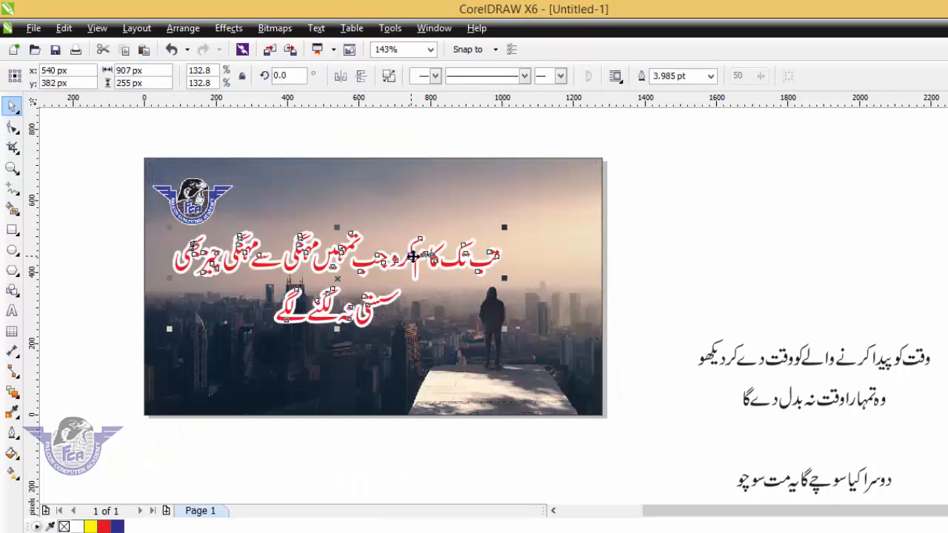
left_click(117, 527)
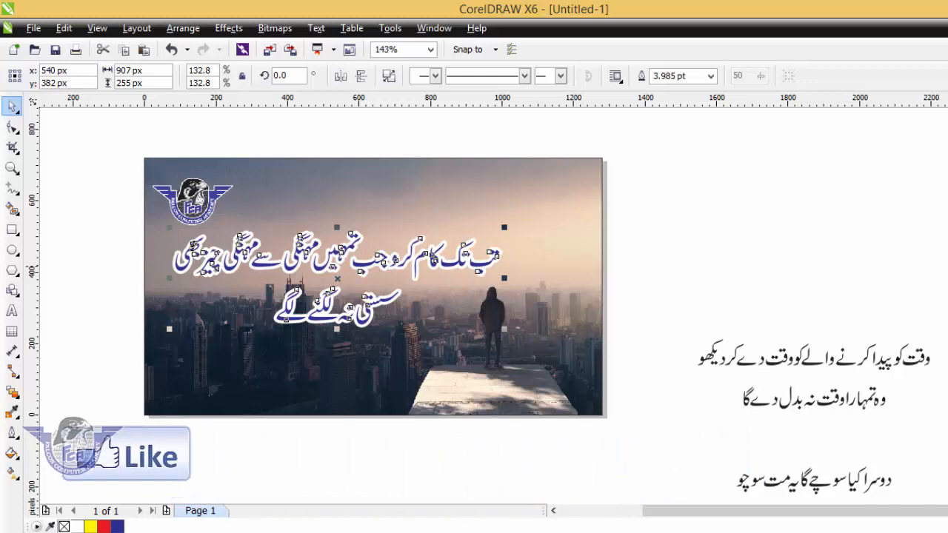
left_click(946, 267)
left_click(117, 527)
left_click(134, 153)
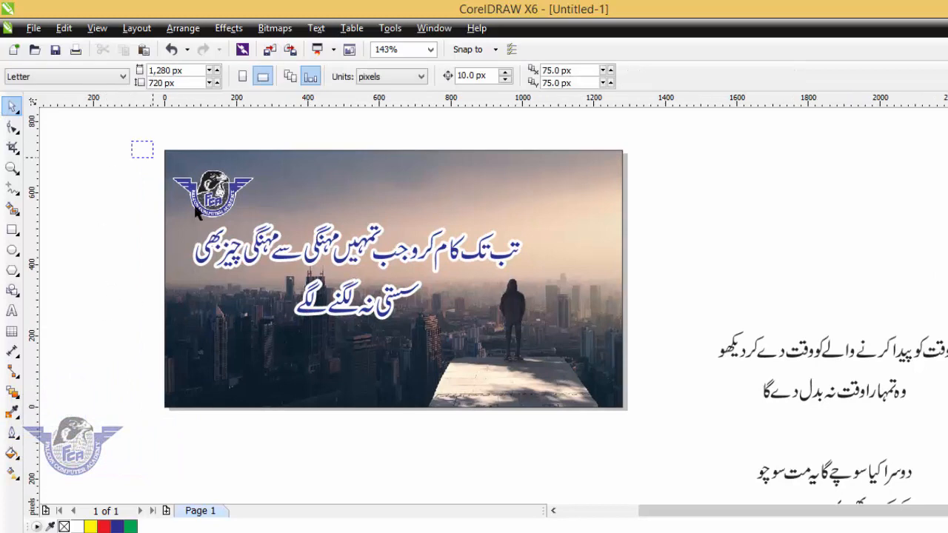
Step: Select the background, logo and quotation together and export the selection
left_click_drag(197, 212, 674, 449)
key("ctrl+e")
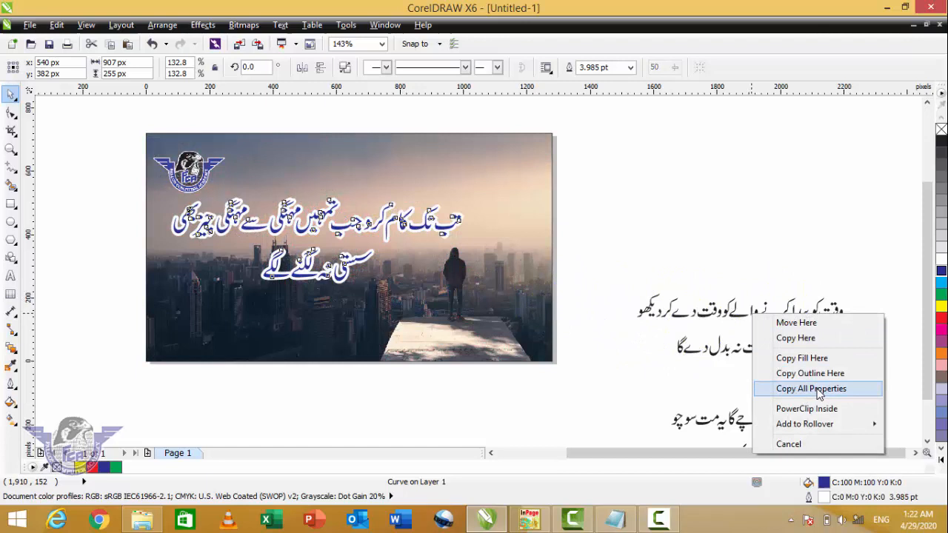
Step: Copy all properties of the styled quotation to the next two-line quotation beside the page, and delete the styled original
left_click(798, 387)
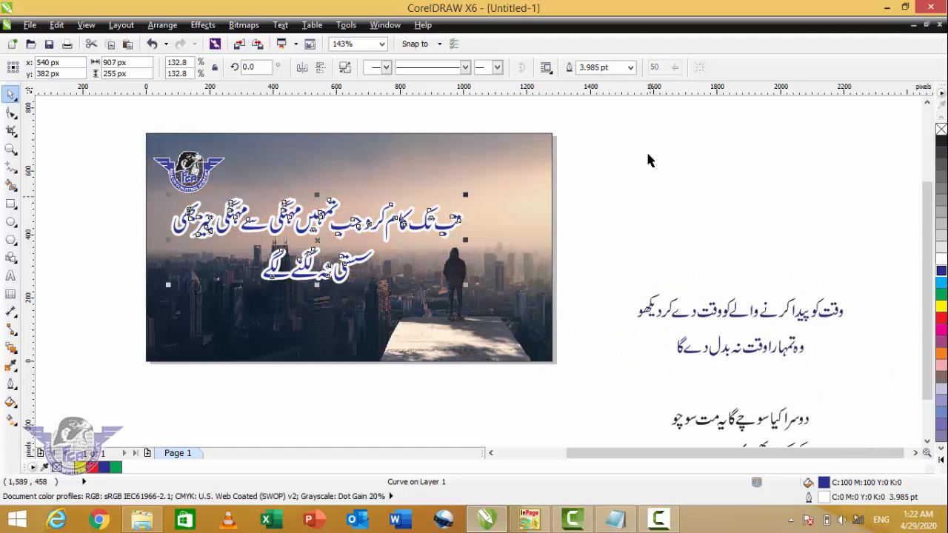
left_click(647, 154)
left_click(439, 236)
key("Delete")
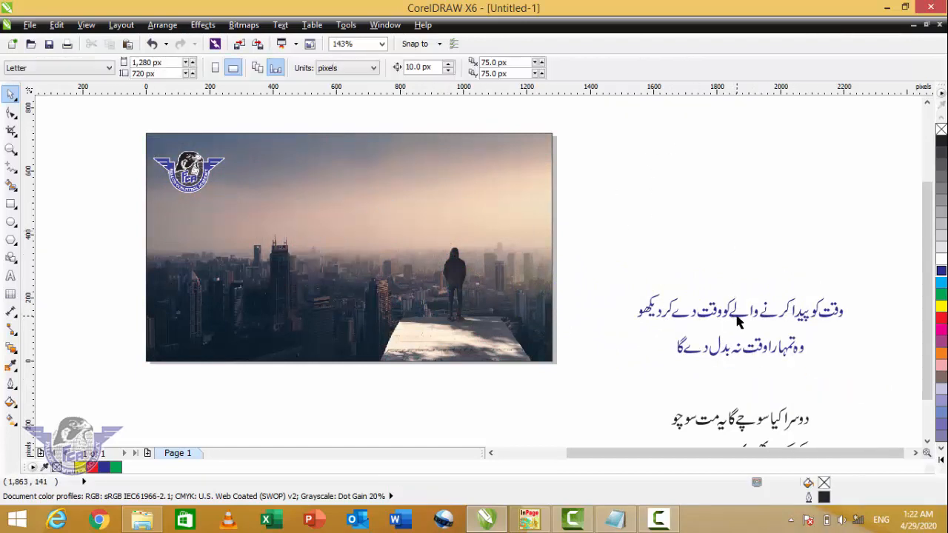
Step: Move the newly styled quotation onto the photo beside the standing figure and enlarge it proportionally to about 925 × 281 px
left_click_drag(737, 320, 265, 247)
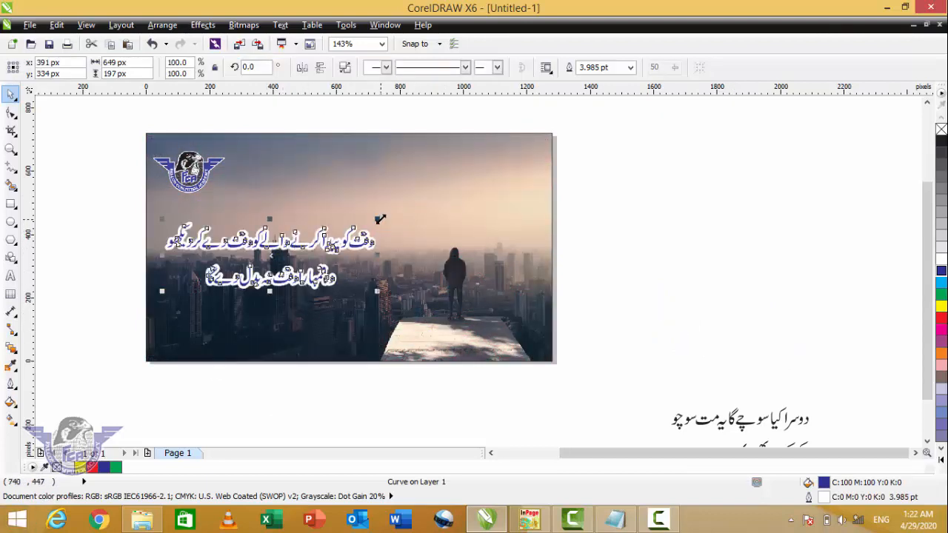
left_click_drag(377, 222, 436, 202)
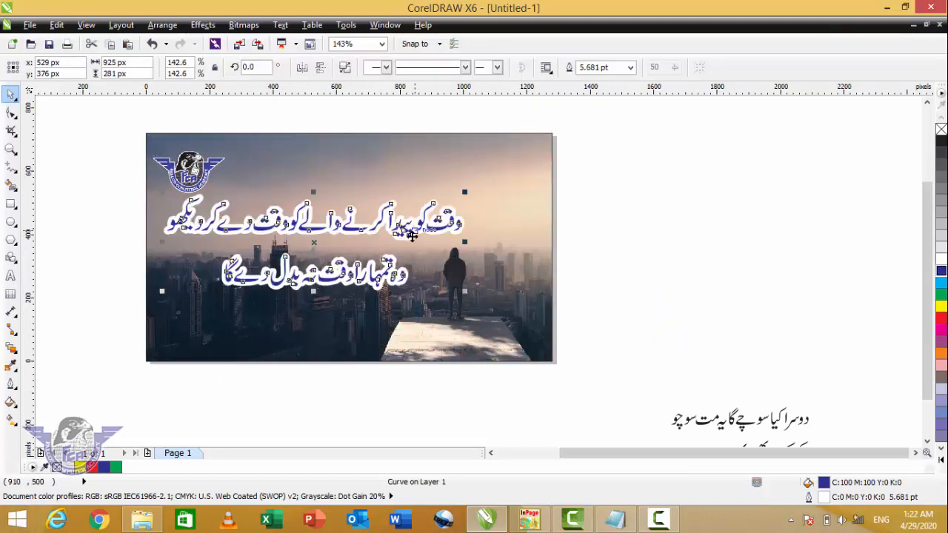
left_click_drag(403, 229, 410, 244)
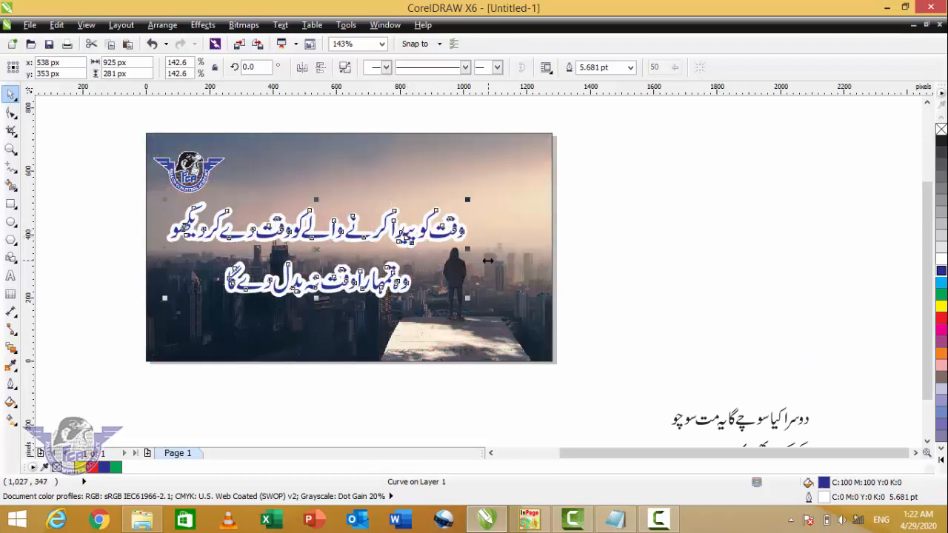
left_click(661, 320)
Step: Open the background frame's PowerClip contents for editing and delete the city photo inside it
left_click(502, 173)
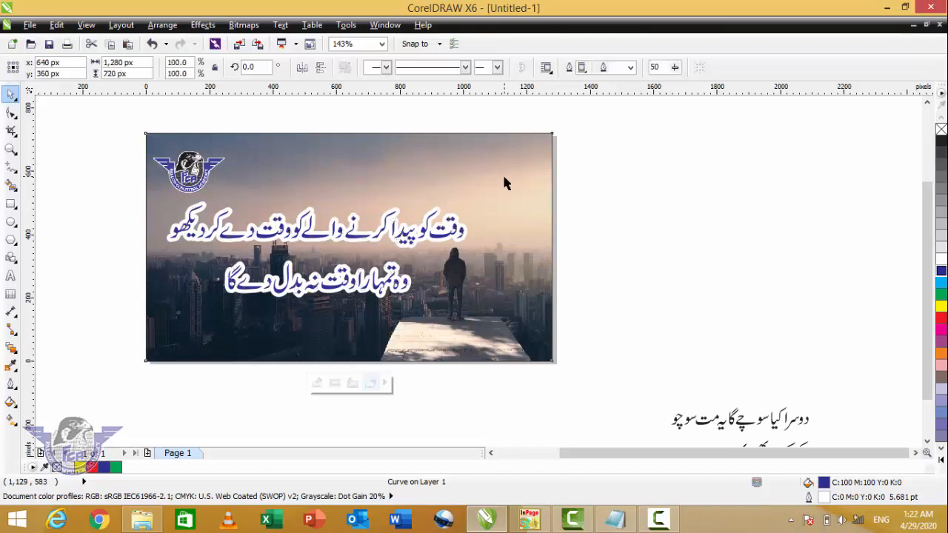
right_click(513, 157)
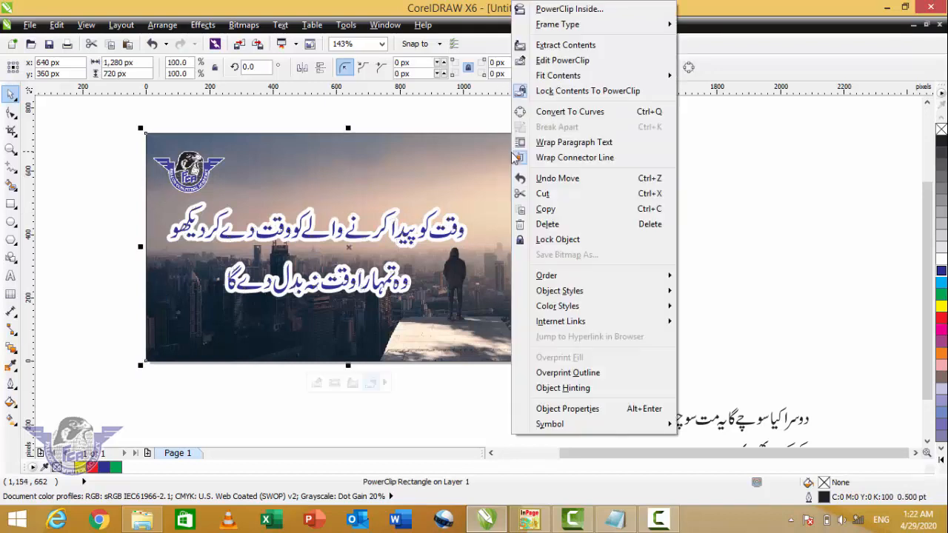
left_click(592, 61)
left_click(572, 168)
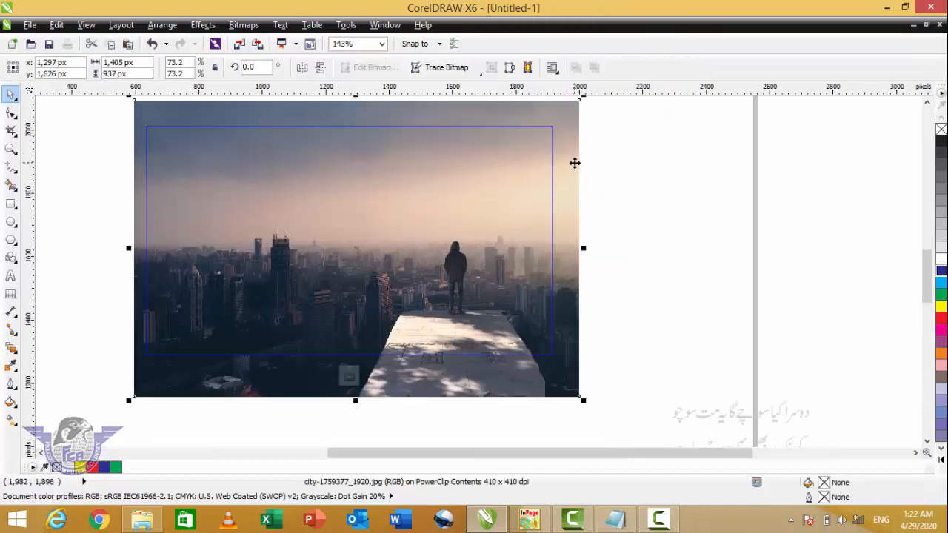
key("Delete")
Step: Import "sunset-3110150_1920.jpg" from the "hd free wallpaper" folder, place it about 1,408 × 792 px over the frame, and finish editing the contents
right_click(652, 193)
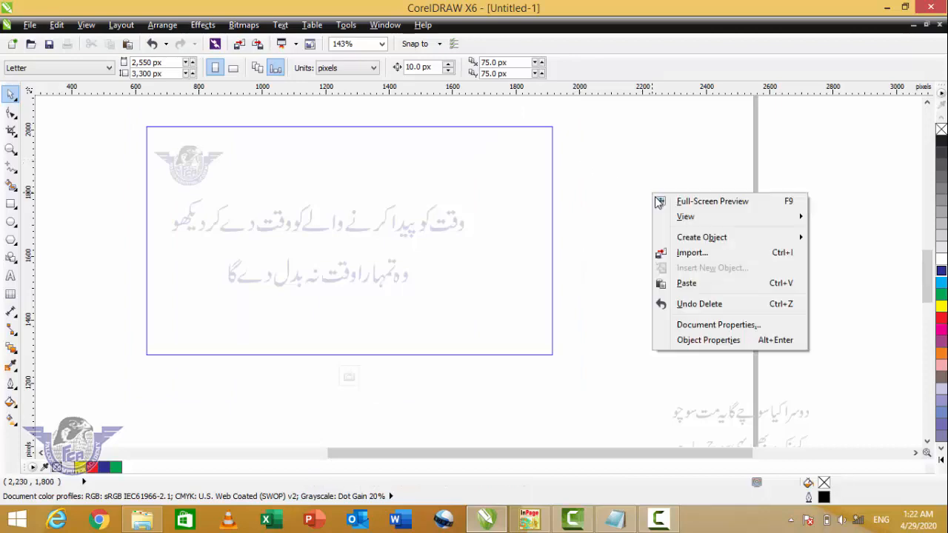
left_click(718, 253)
left_click(316, 216)
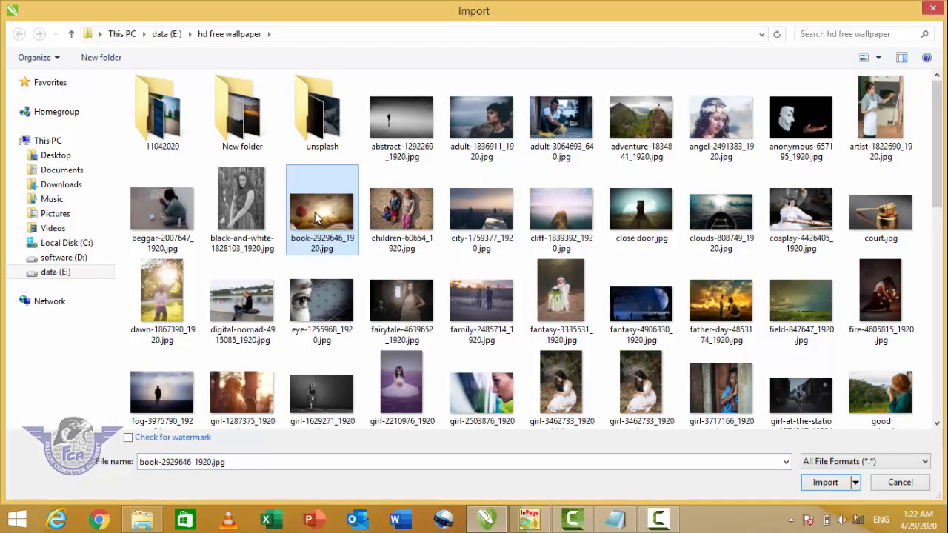
key("Down")
key("Down")
key("Down")
key("Down")
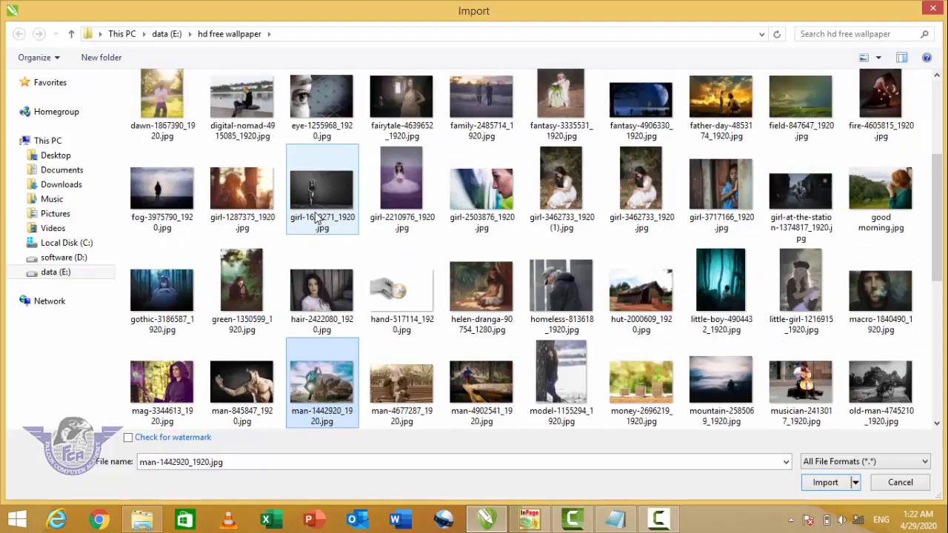
key("Down")
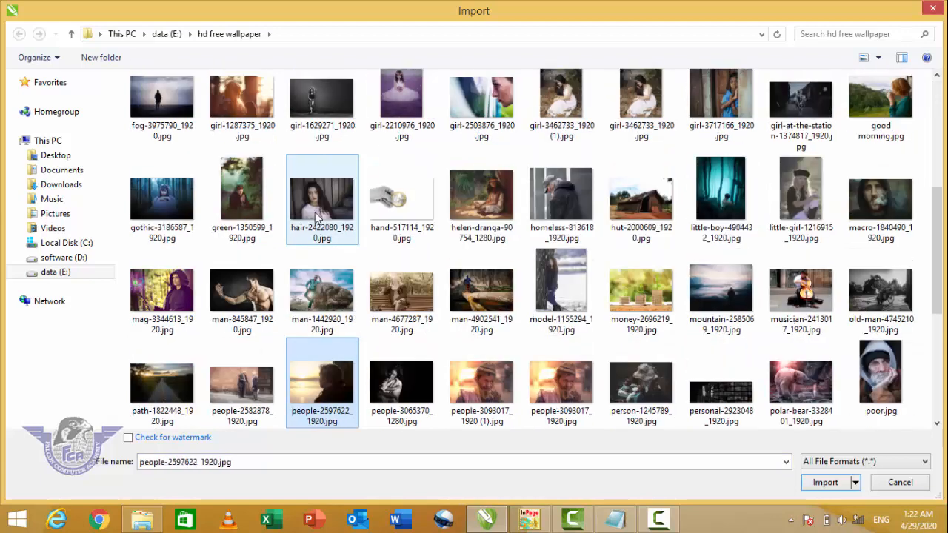
key("Down")
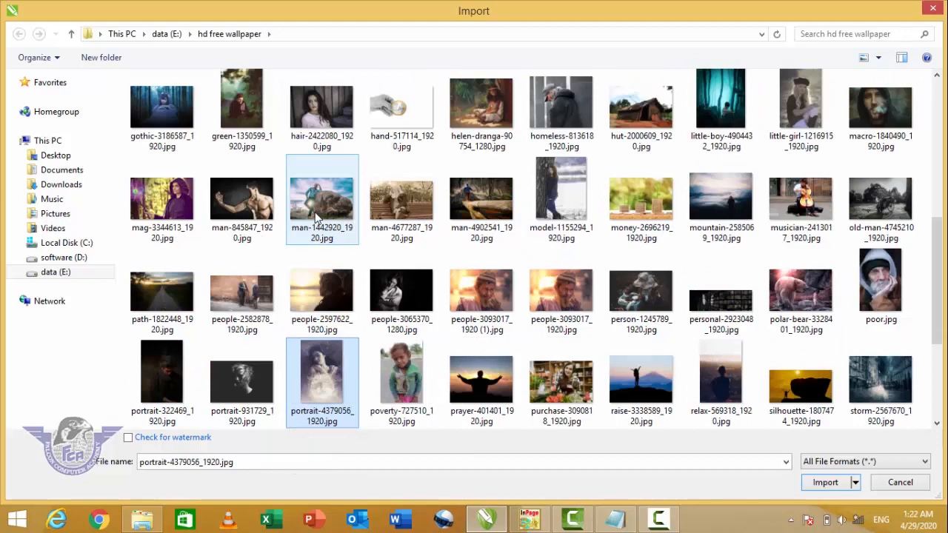
key("Down")
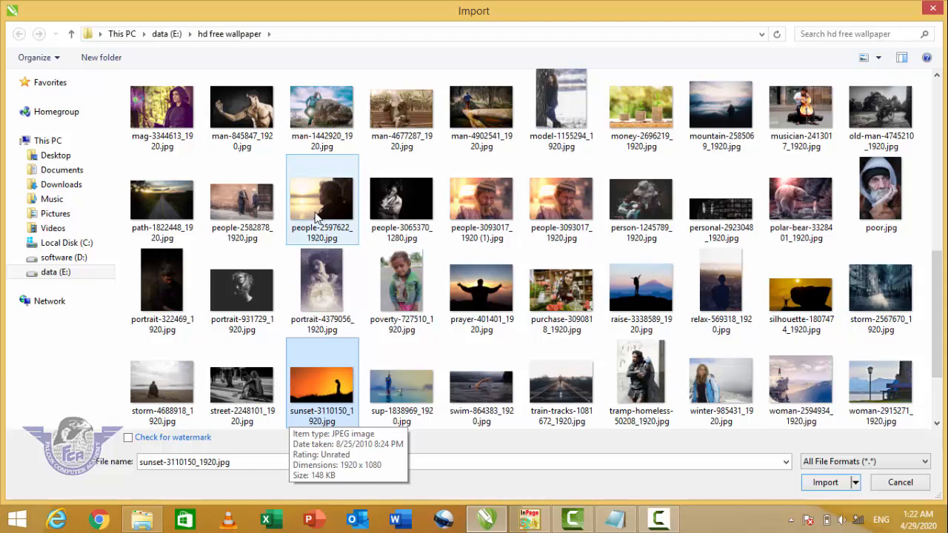
key("Down")
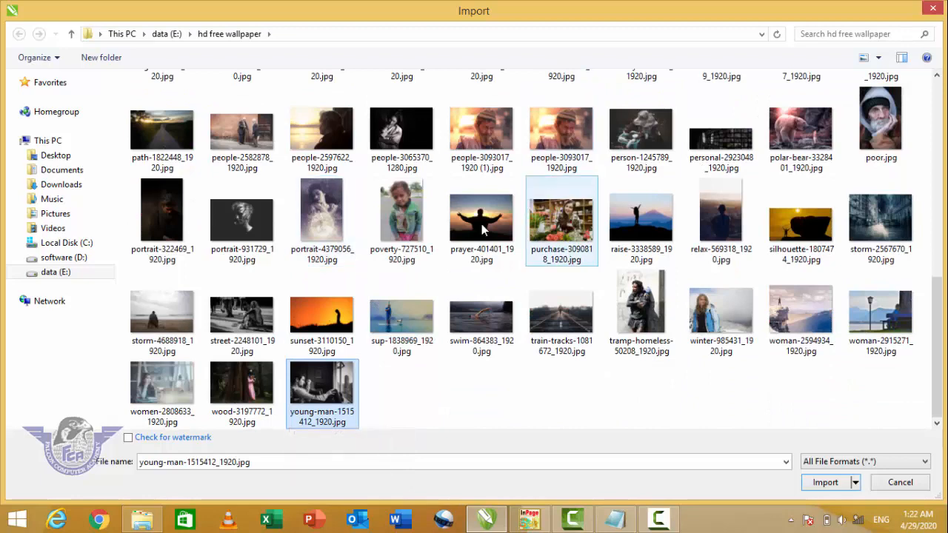
left_click(332, 320)
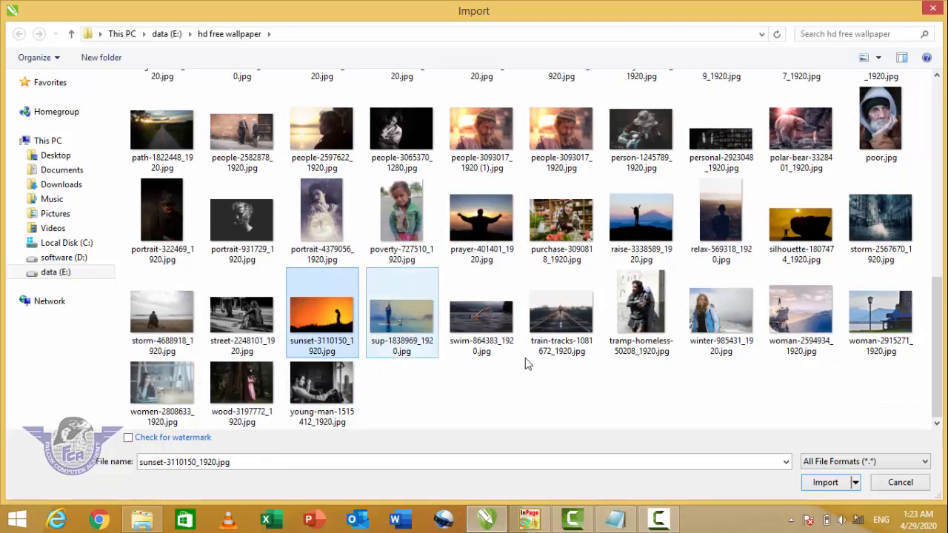
left_click(838, 488)
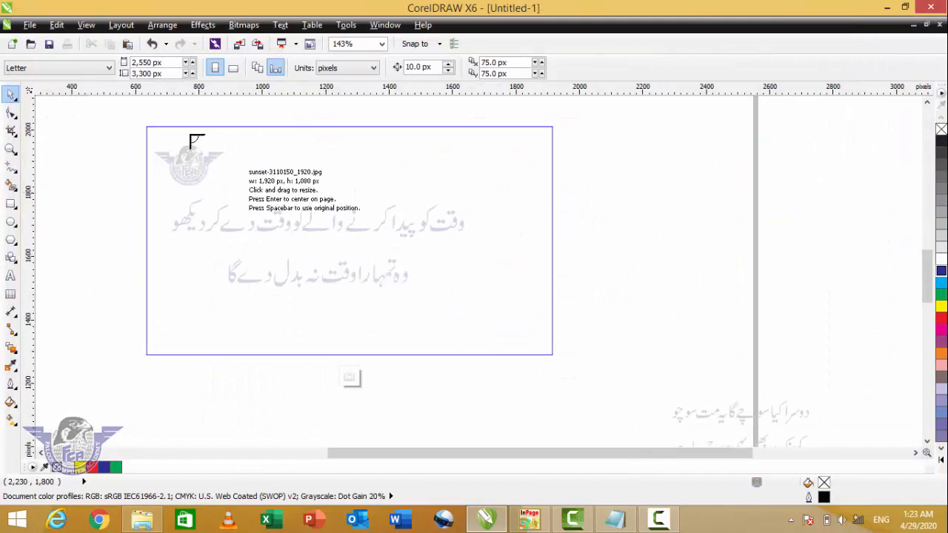
key("Return")
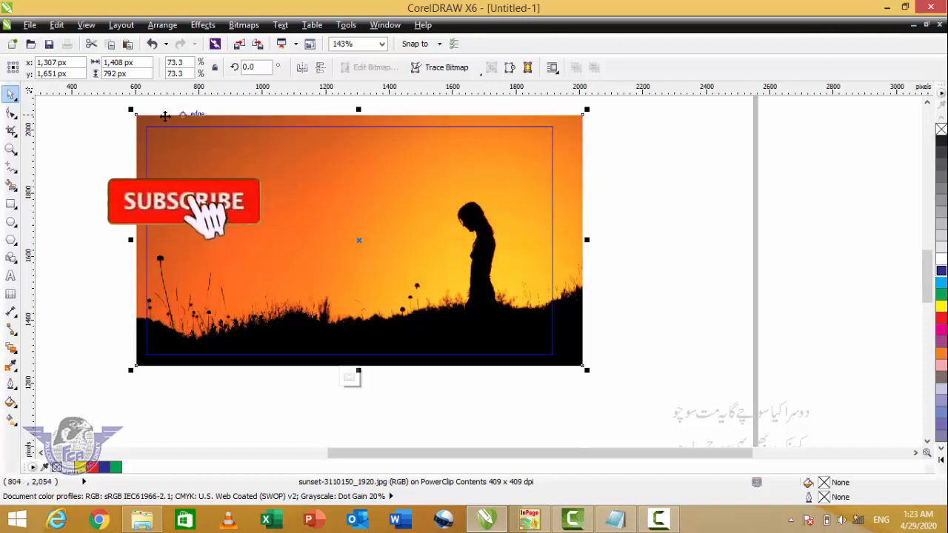
left_click(349, 378)
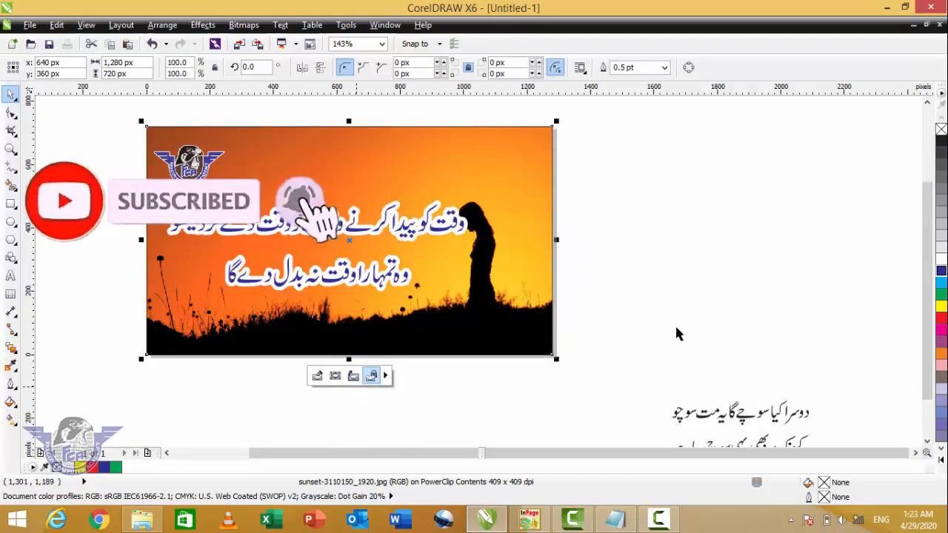
Step: Move the quotation slightly down and left of the silhouette and shrink it proportionally to about 897 × 272 px
left_click(660, 244)
left_click_drag(381, 228, 372, 236)
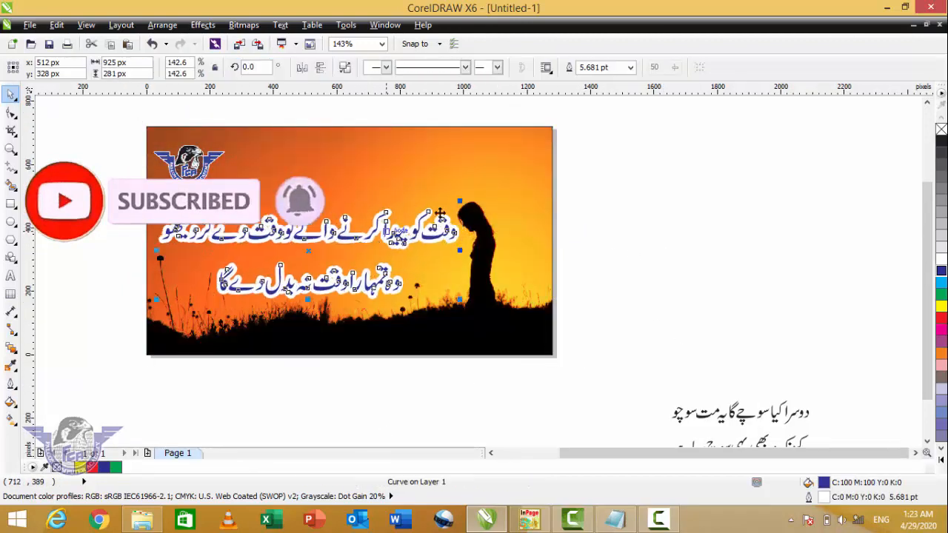
left_click_drag(457, 200, 450, 204)
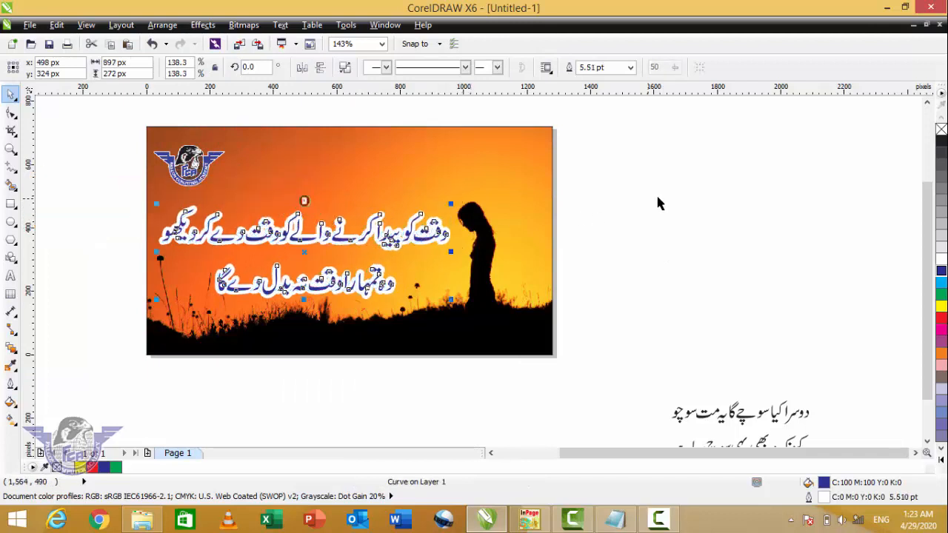
Step: Select the background, logo and quotation and export them as JPEG "03" in the "post for youtube" folder with 100% quality and CMYK colour
left_click(657, 197)
left_click_drag(130, 118, 593, 374)
key("ctrl+e")
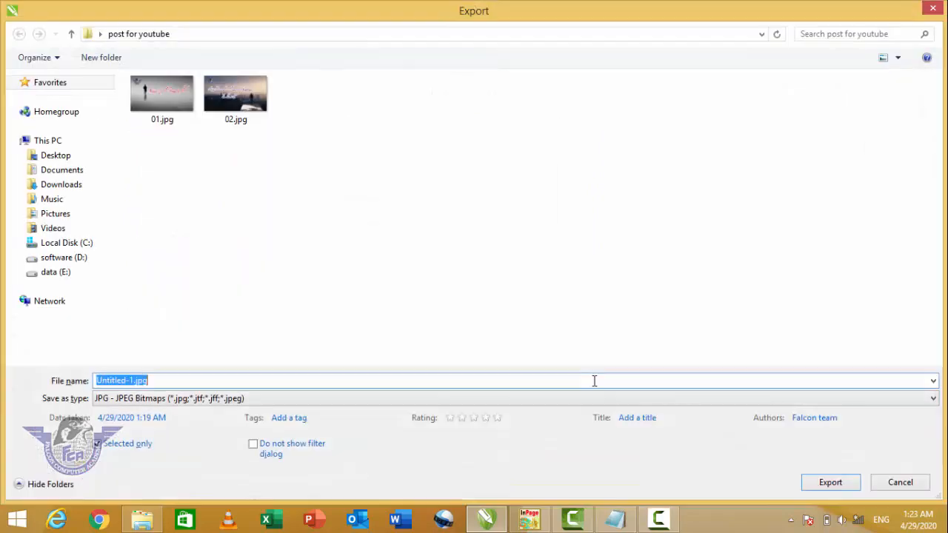
type("03")
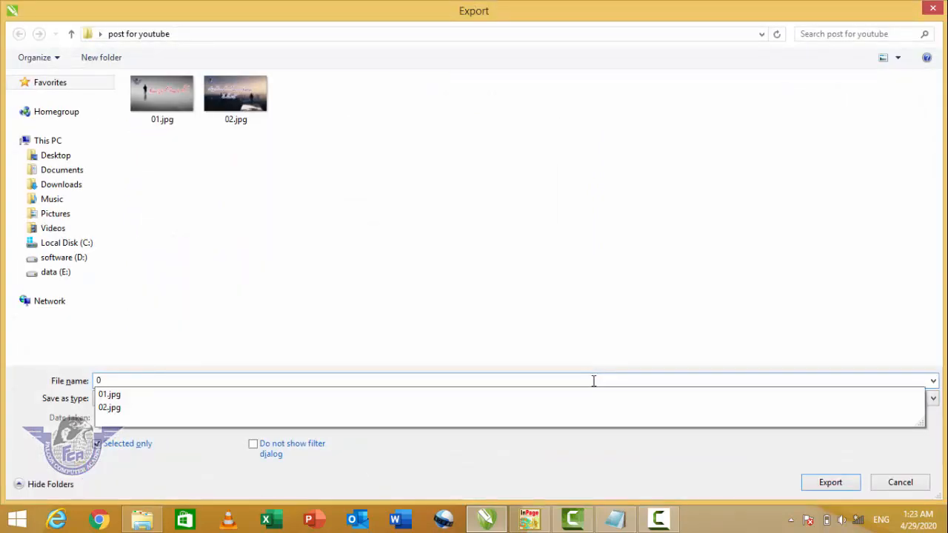
left_click(830, 482)
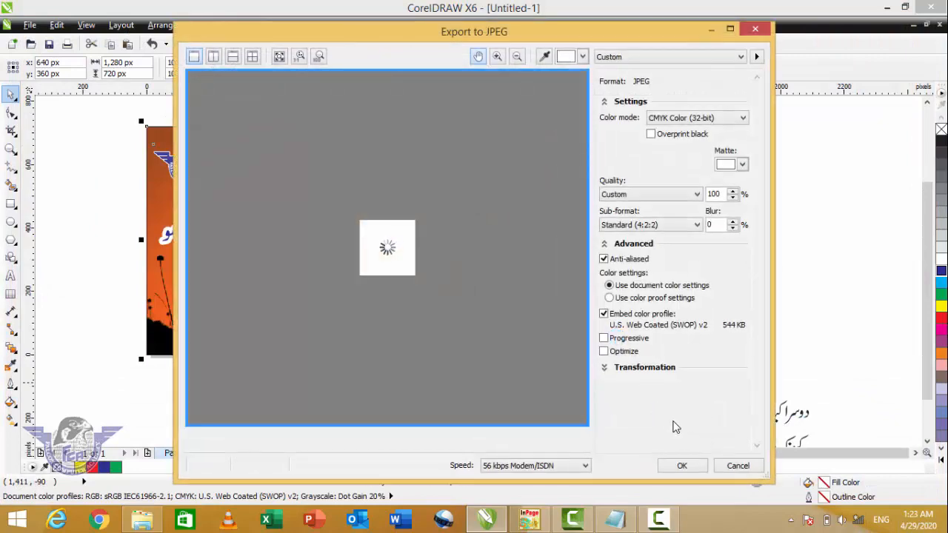
left_click(679, 465)
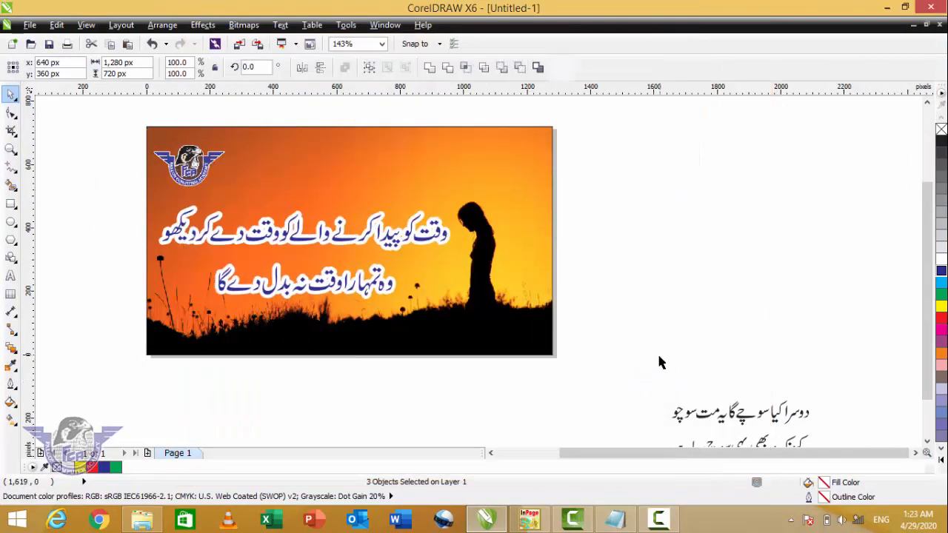
left_click(656, 361)
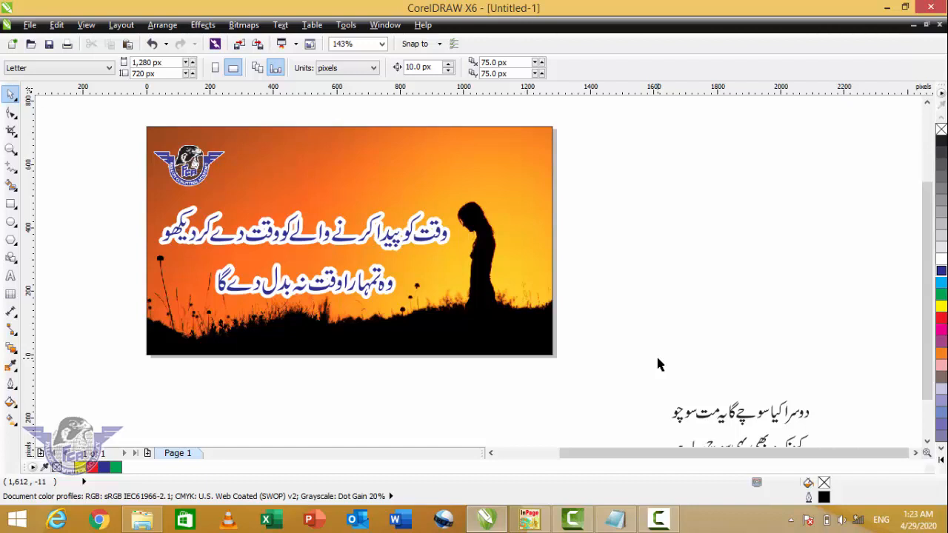
Step: Switch to PowerPoint
left_click(314, 524)
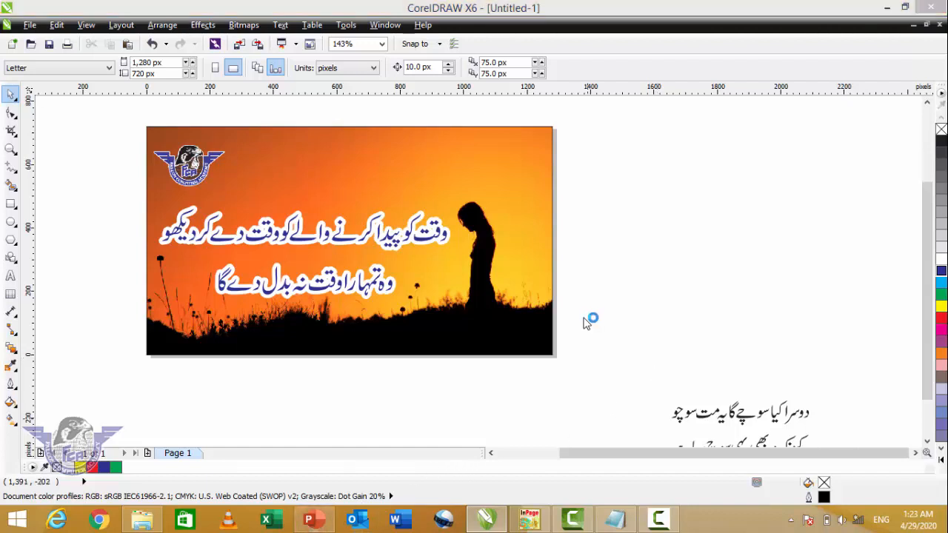